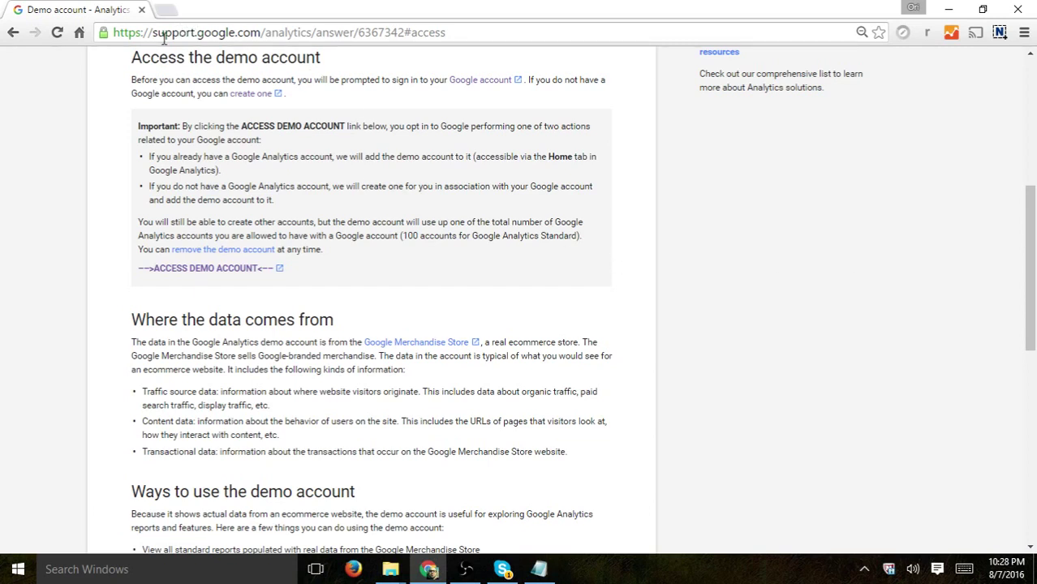
- Review the introduction of the Demo account help article and open the demo account through its ACCESS DEMO ACCOUNT link
scroll(473, 290, "up", 5)
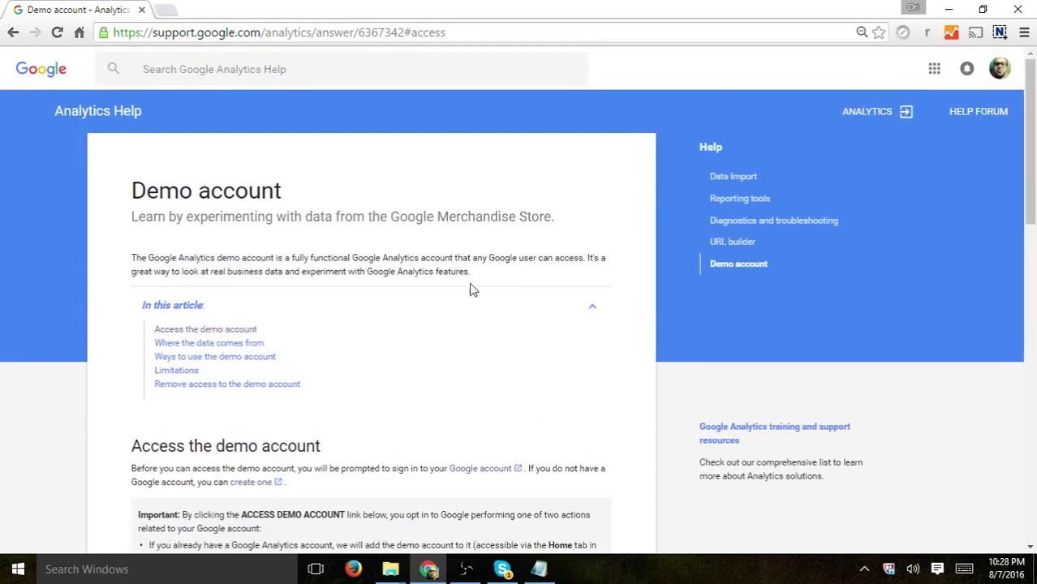
left_click_drag(158, 187, 383, 203)
scroll(441, 232, "down", 5)
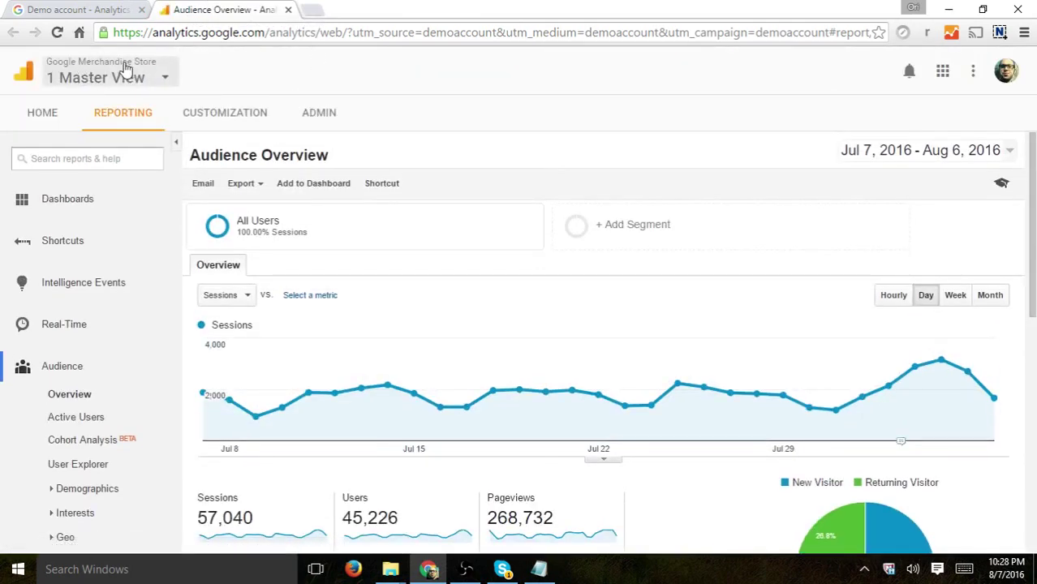
left_click(317, 9)
type("googlec")
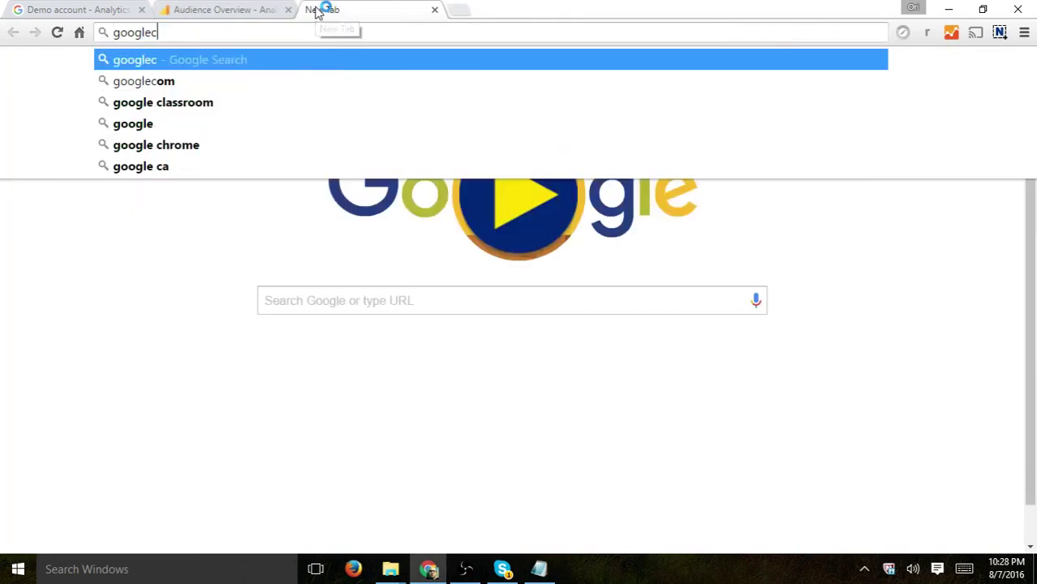
key("BackSpace")
type("mer")
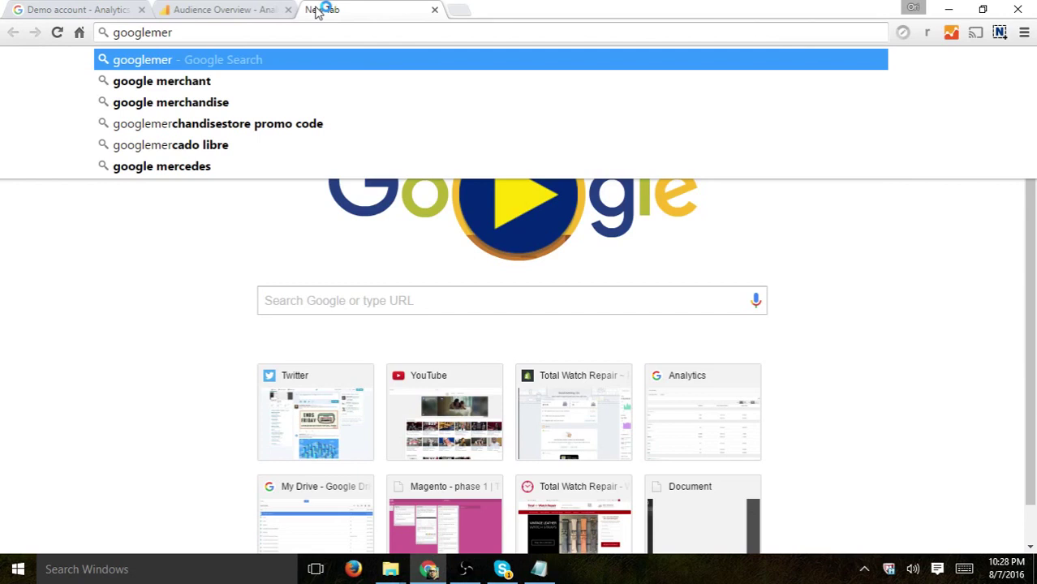
type("chandisestore")
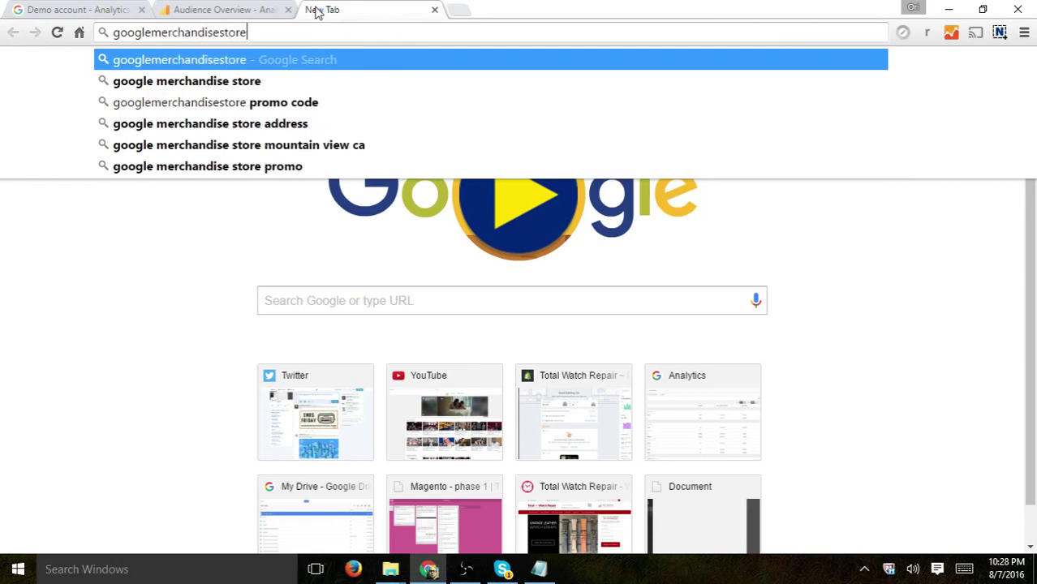
key("Return")
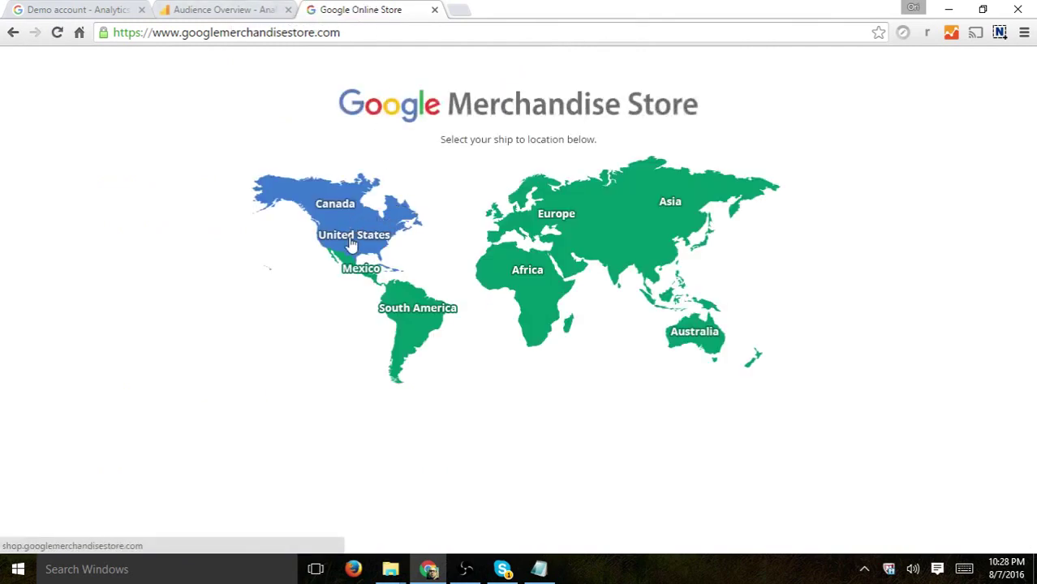
left_click(352, 243)
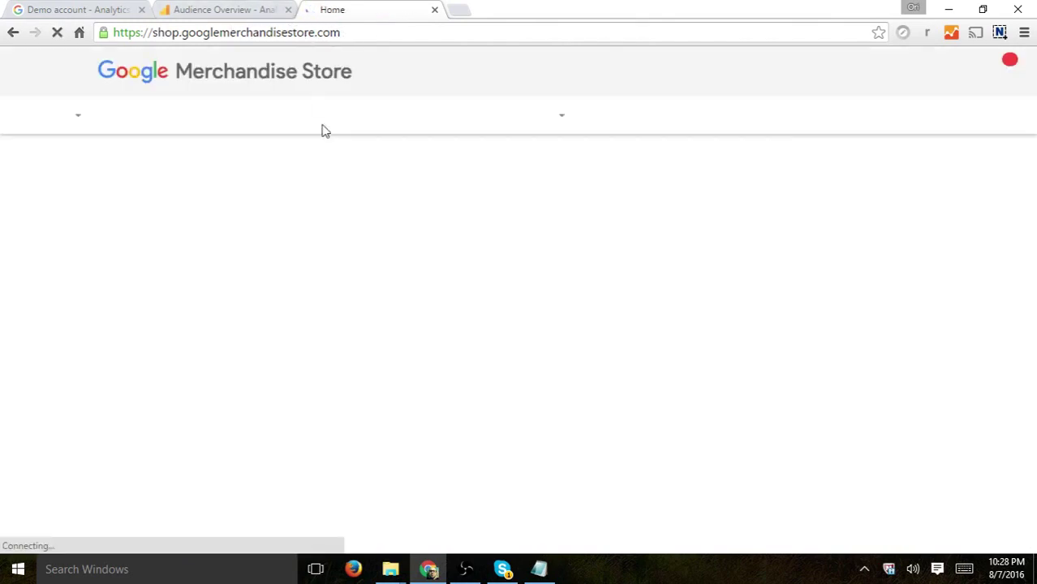
- Compare the store site with its Analytics view and open the Real-Time Overview report
left_click(224, 8)
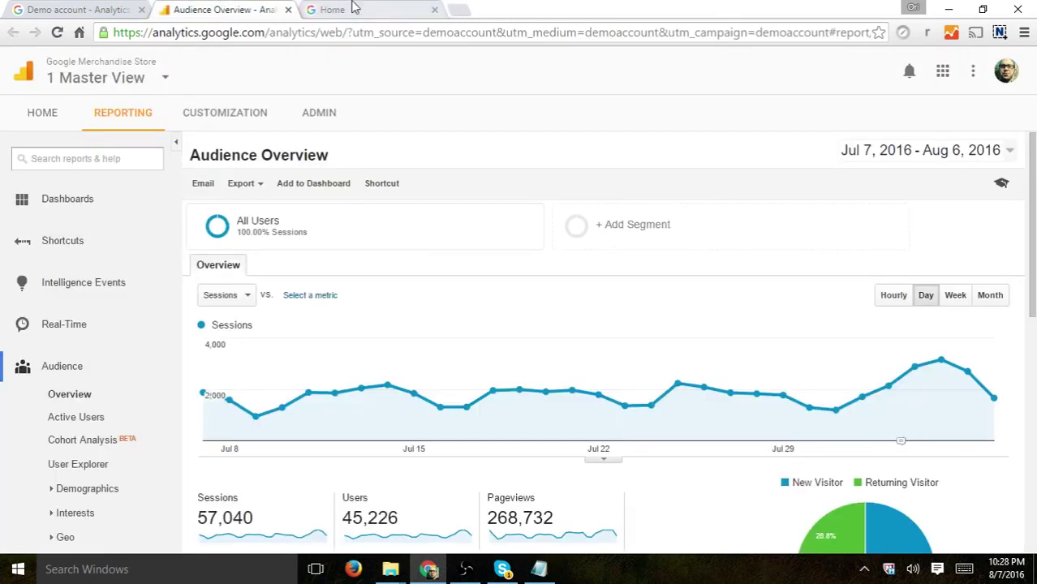
key("ctrl+Tab")
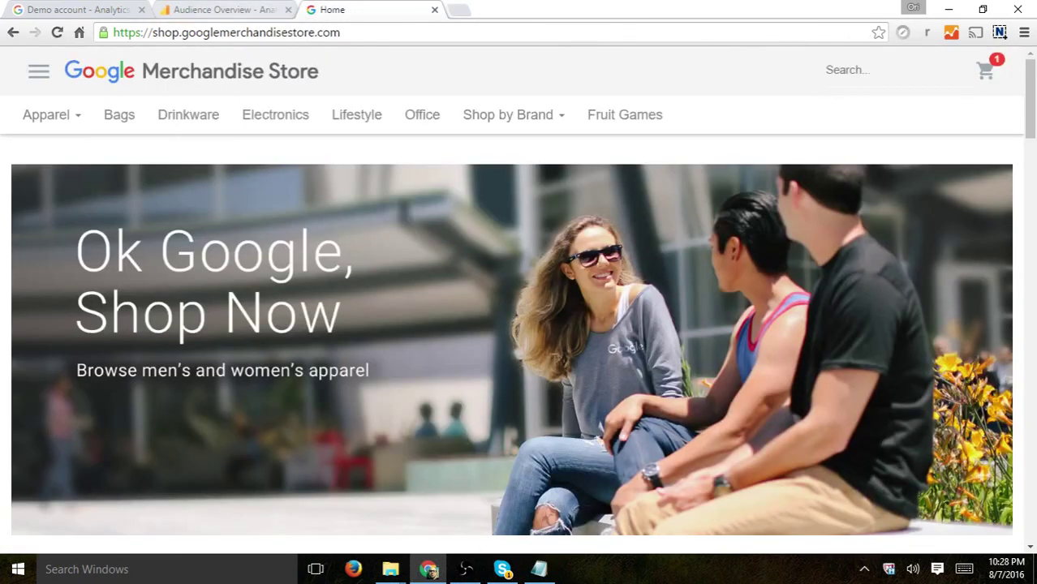
key("ctrl+shift+Tab")
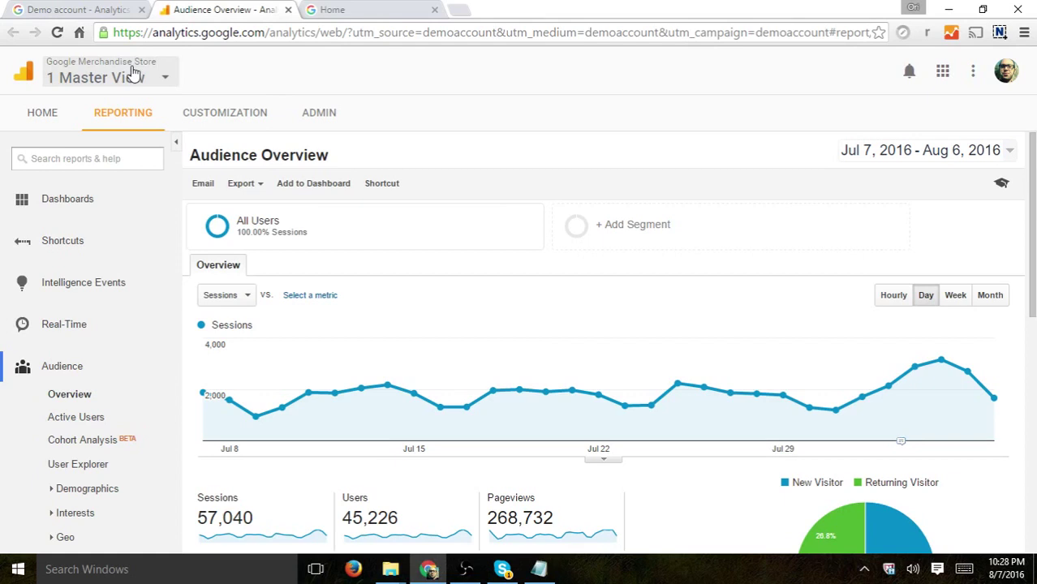
left_click(166, 325)
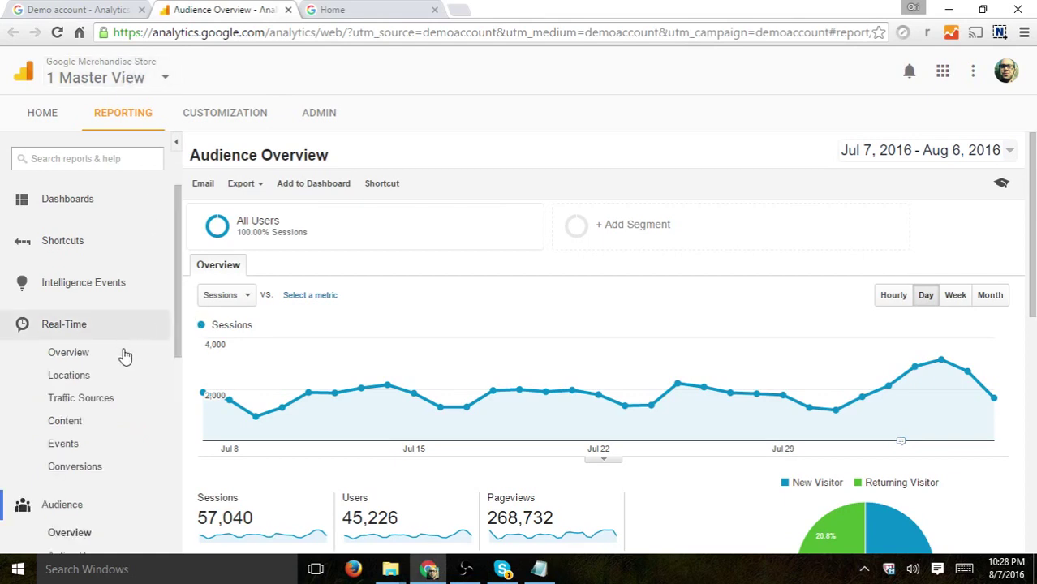
left_click(123, 357)
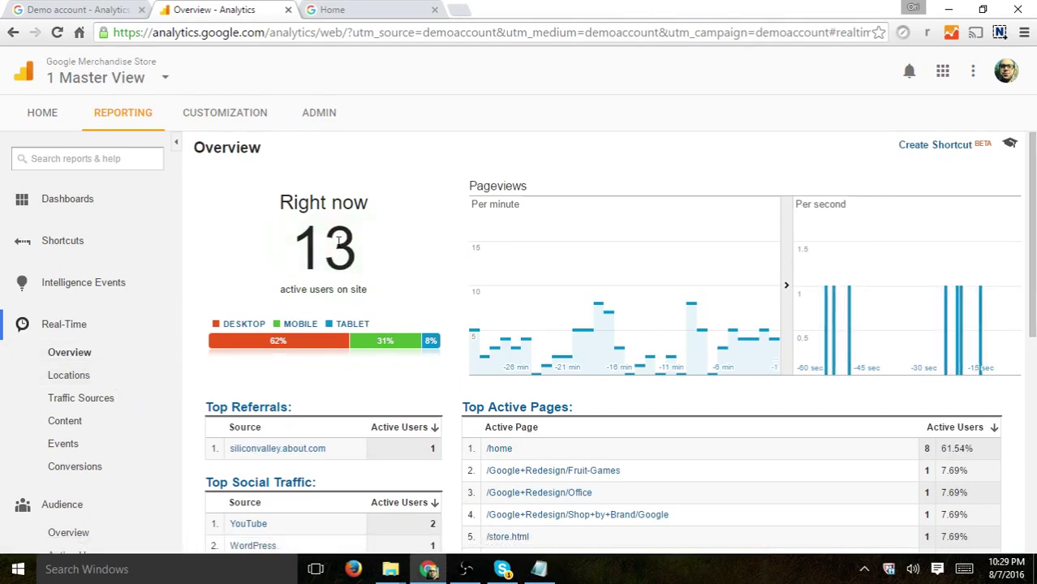
- Open the Include Hostname filter of 1 Master View in the account administration
left_click(317, 112)
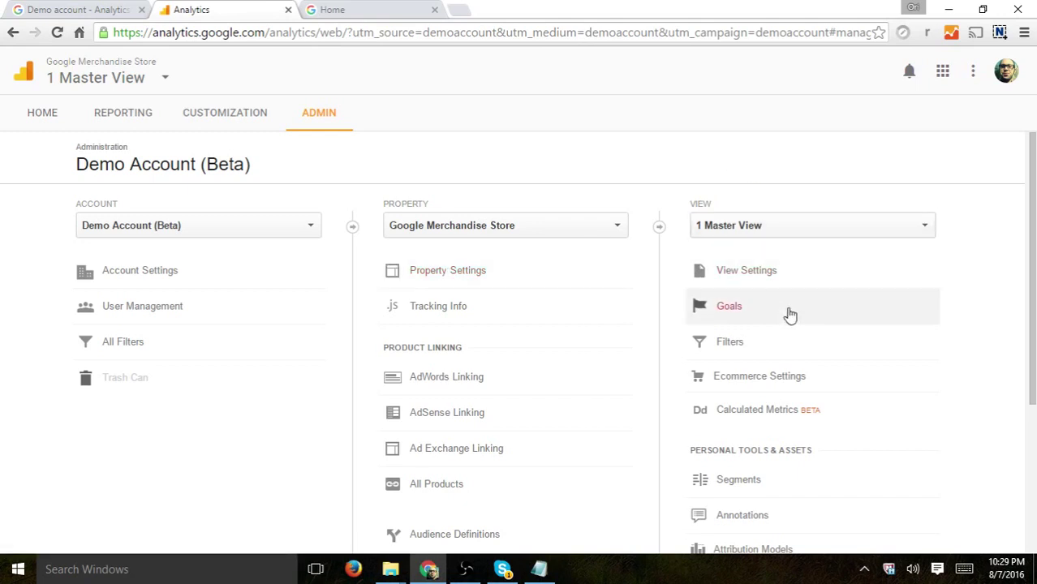
left_click(763, 346)
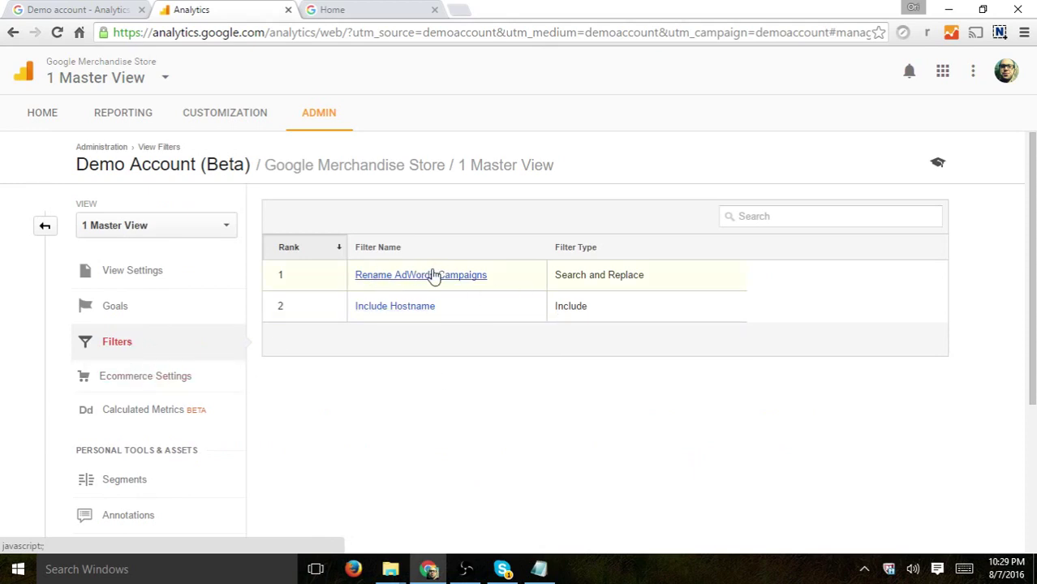
left_click(378, 305)
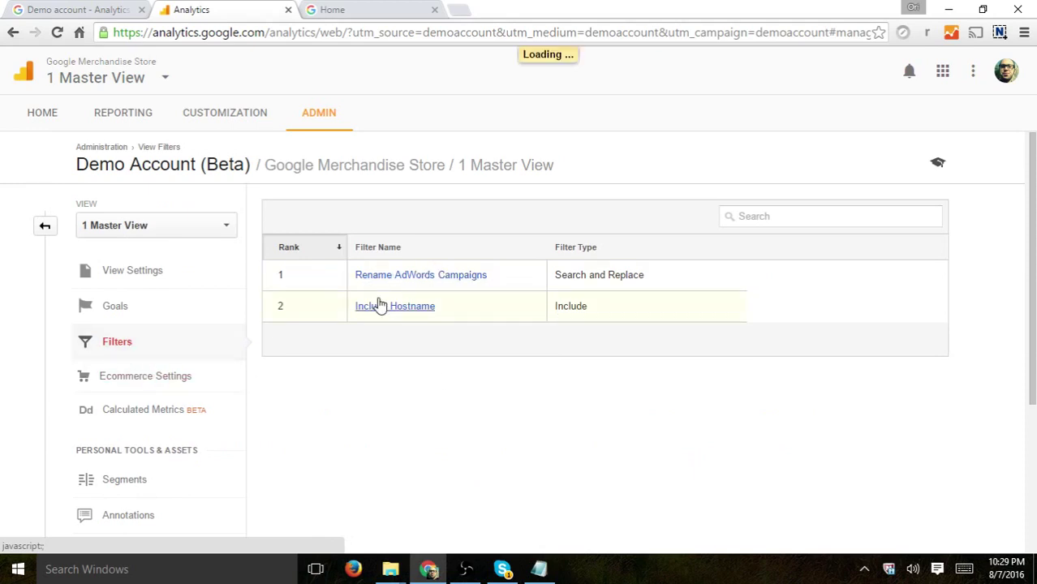
- Examine the description and details of the Engaged Users goal in 1 Master View, leaving it unedited
left_click(142, 307)
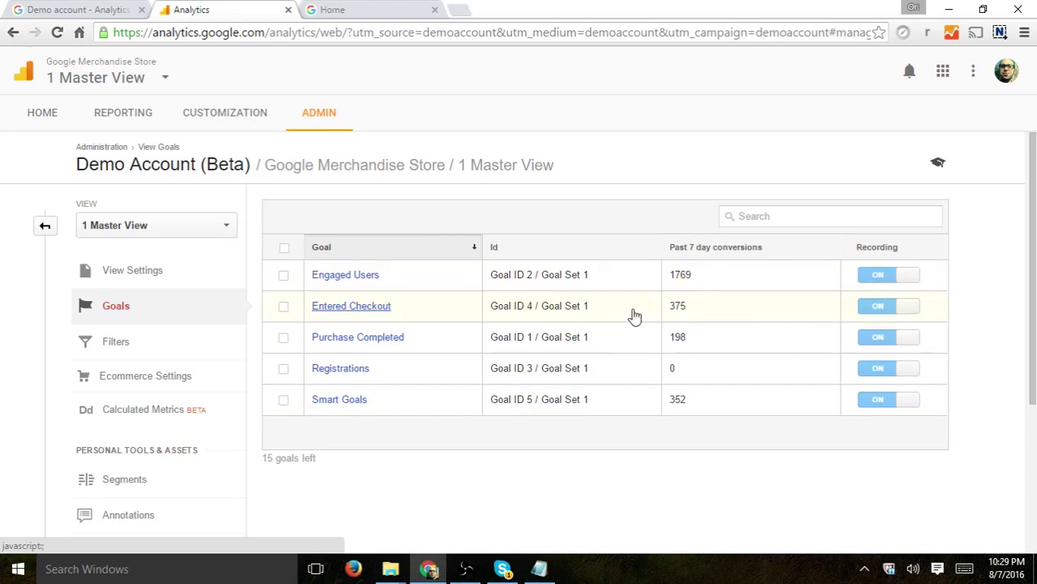
left_click(346, 278)
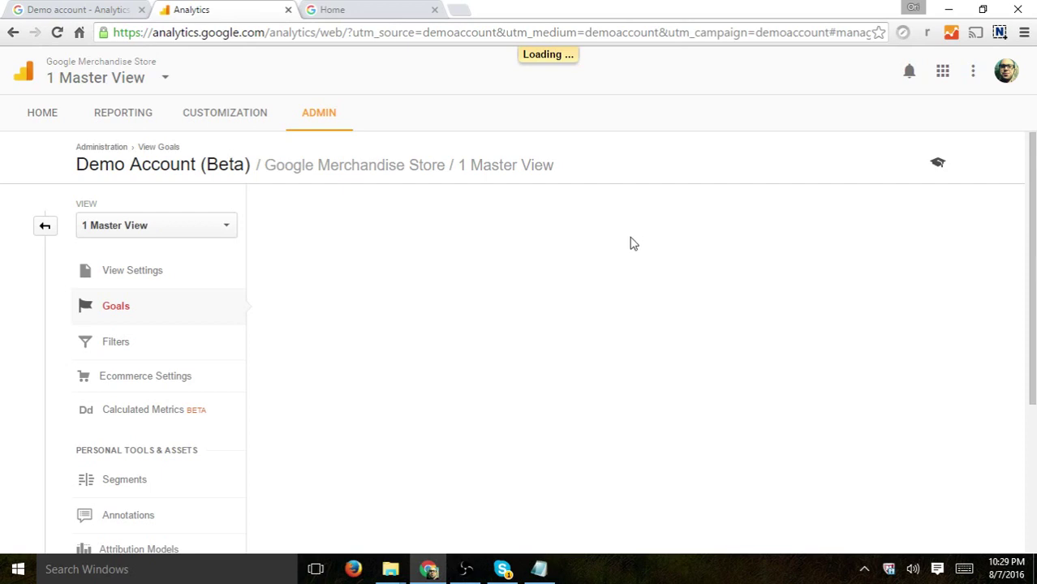
left_click(495, 272)
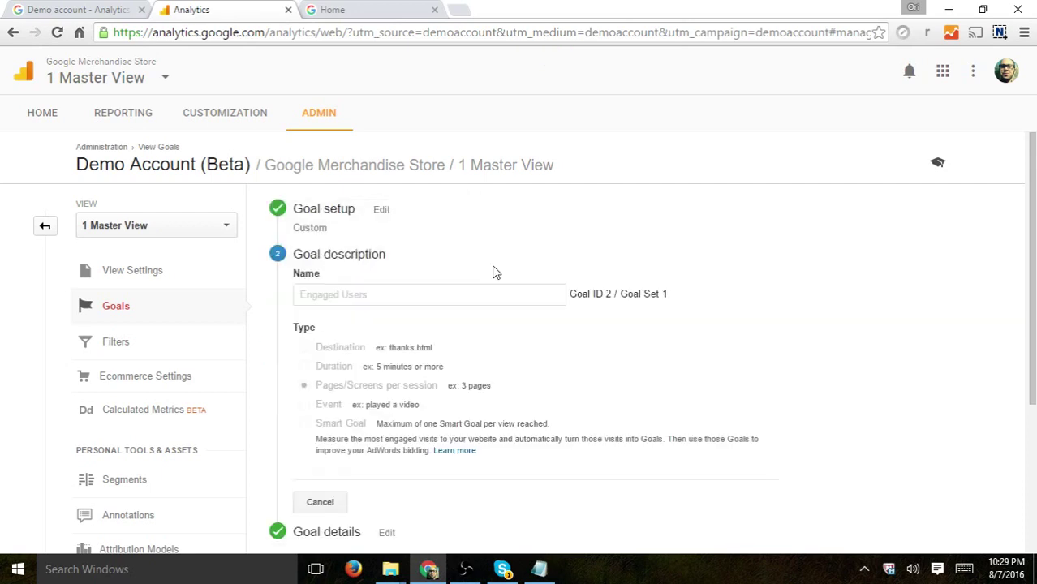
scroll(611, 277, "down", 1)
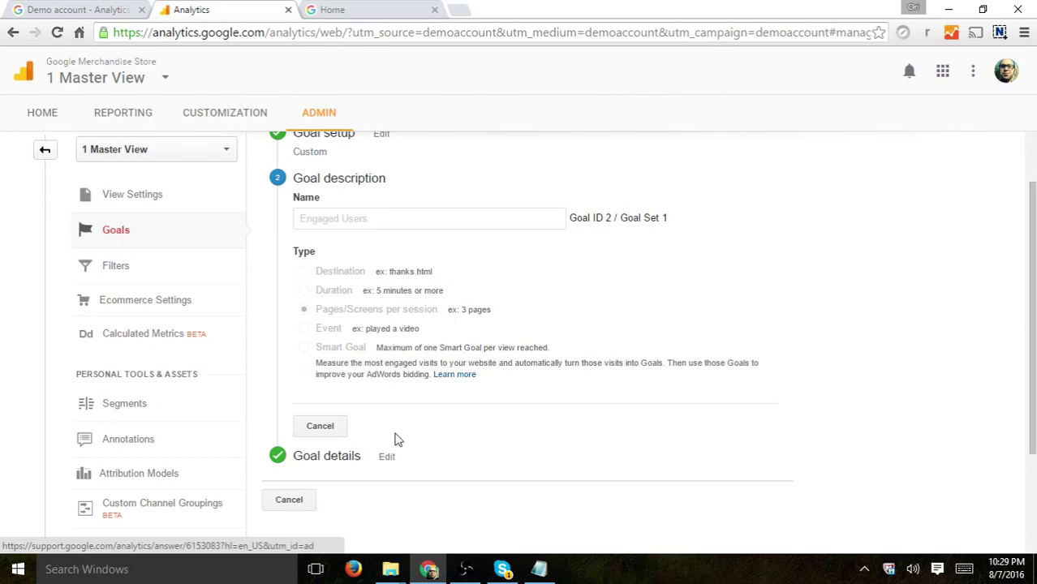
left_click(339, 464)
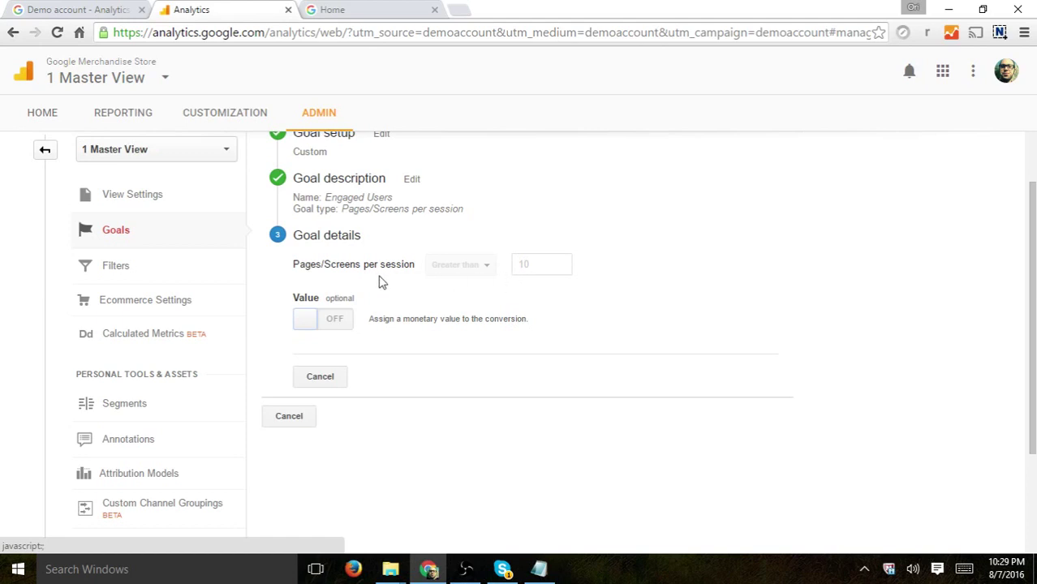
scroll(378, 243, "up", 1)
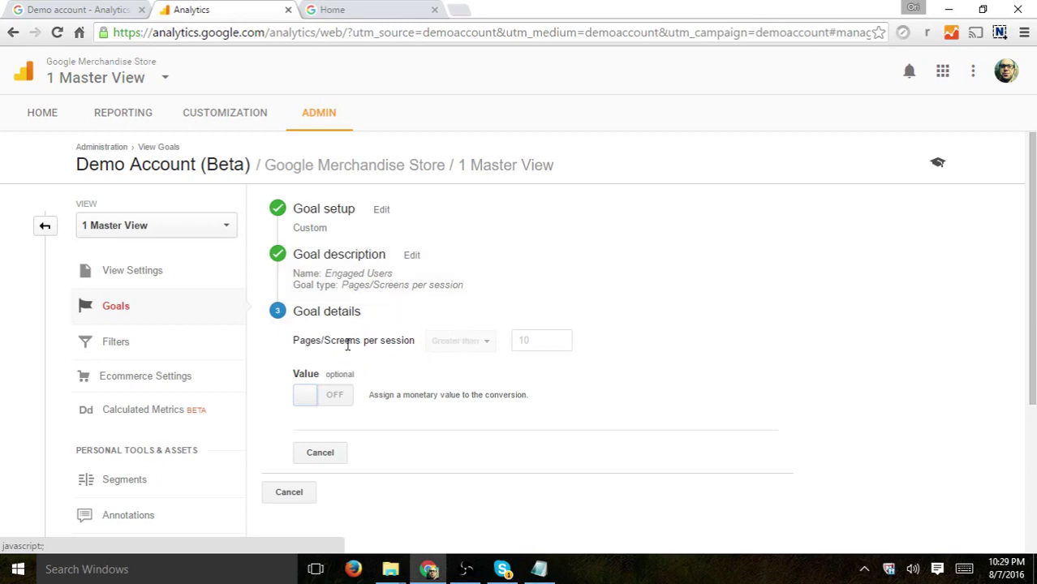
left_click(335, 453)
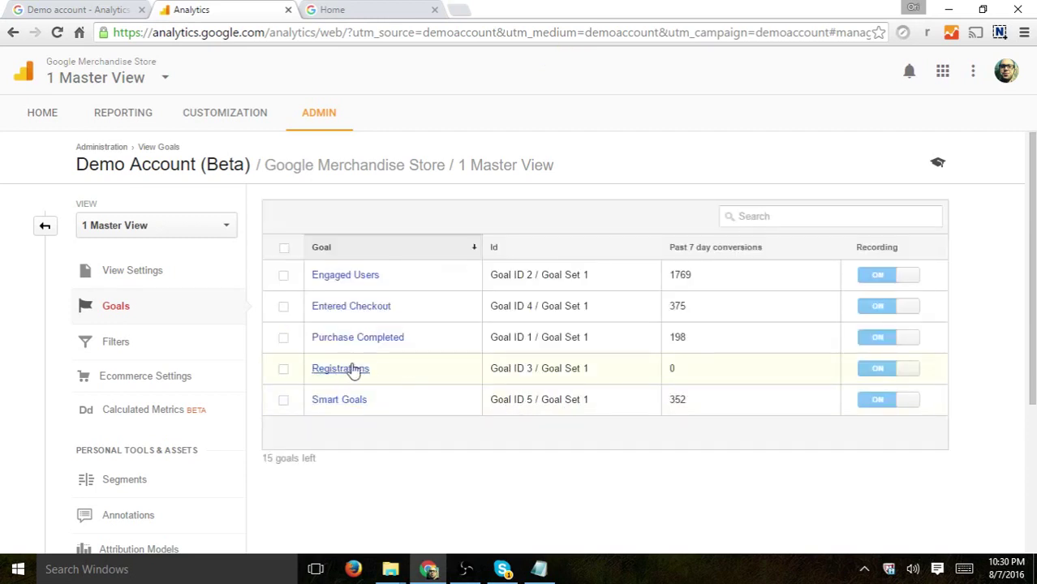
- Examine the Ecommerce Settings of 1 Master View, including enhanced ecommerce reporting and the checkout funnel steps
left_click(45, 225)
scroll(835, 282, "down", 1)
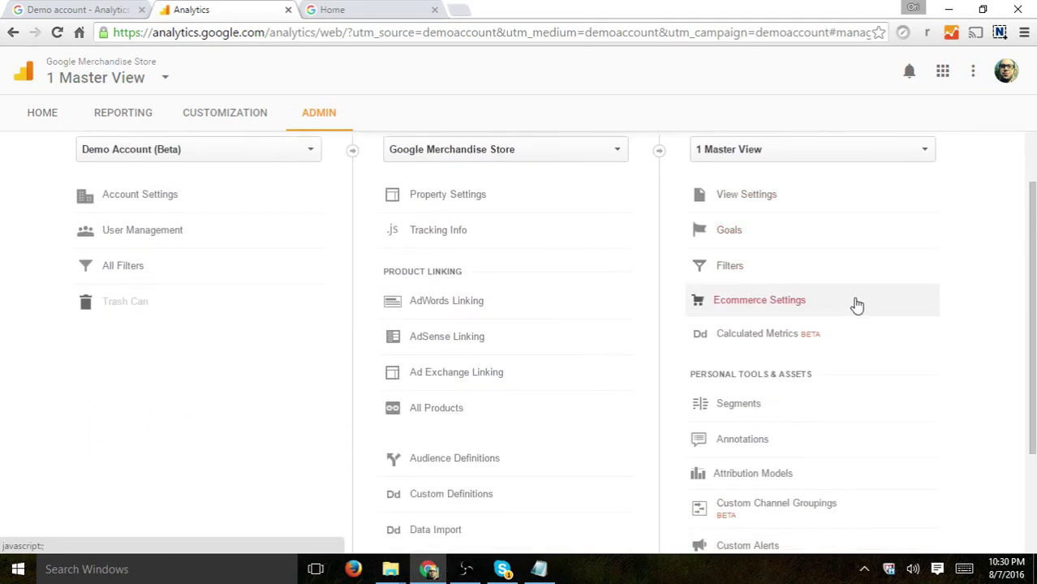
left_click(855, 303)
scroll(844, 310, "down", 1)
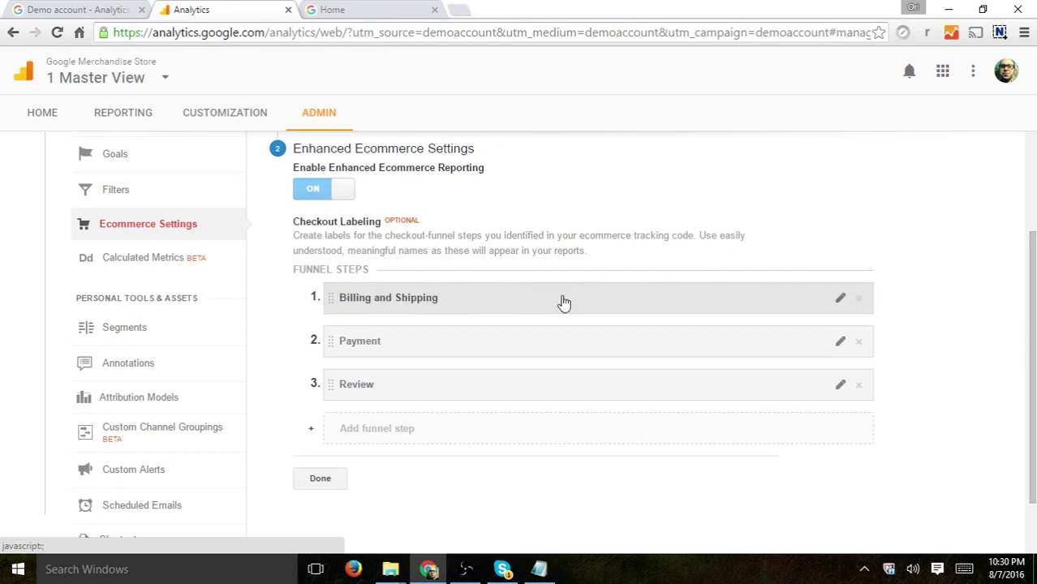
scroll(580, 418, "up", 1)
scroll(580, 418, "up", 1)
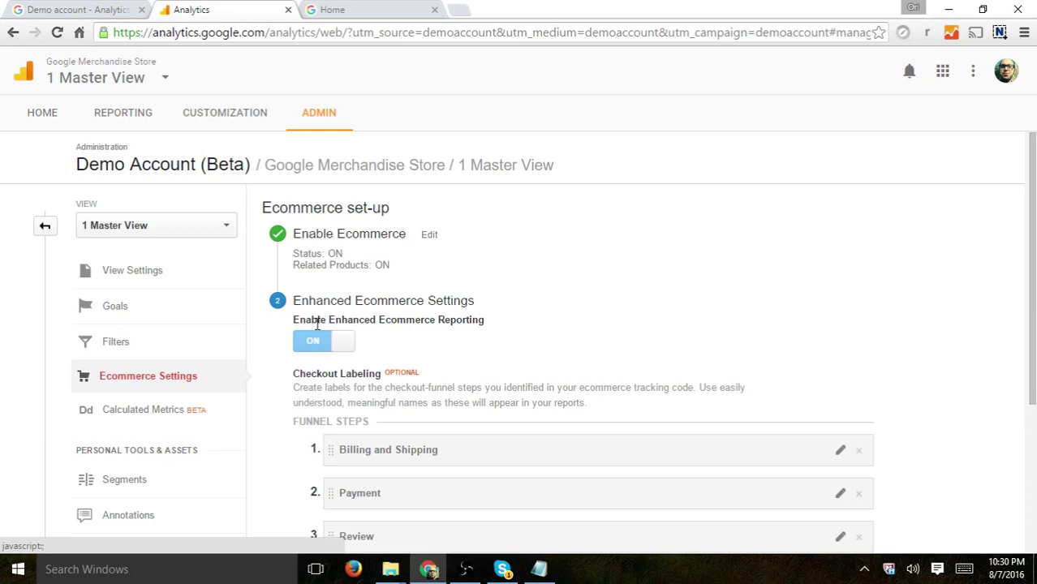
scroll(192, 317, "down", 2)
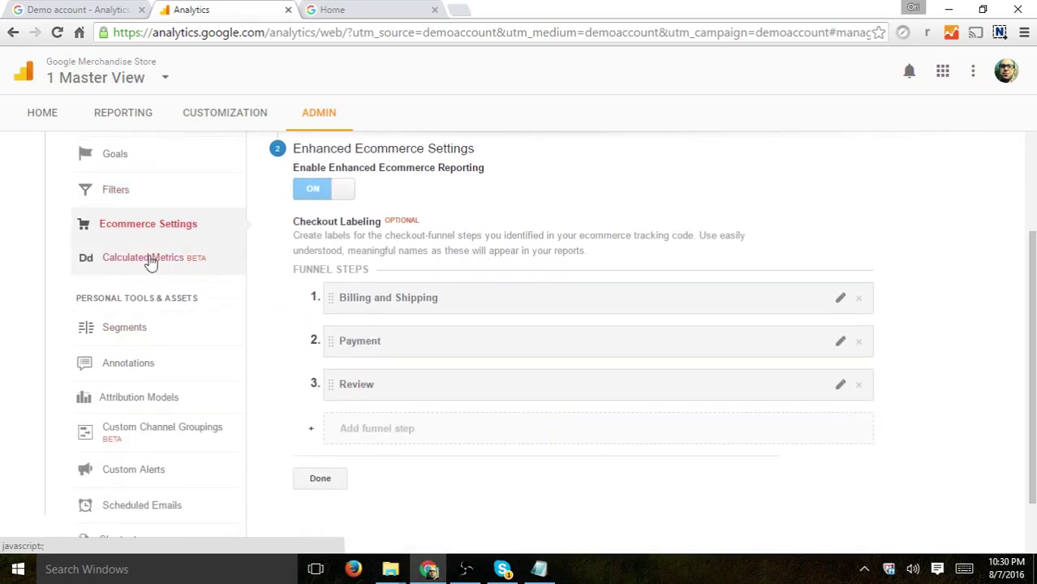
scroll(97, 244, "up", 2)
- Examine the list of custom dimensions defined for the Google Merchandise Store property
left_click(45, 224)
scroll(487, 332, "down", 1)
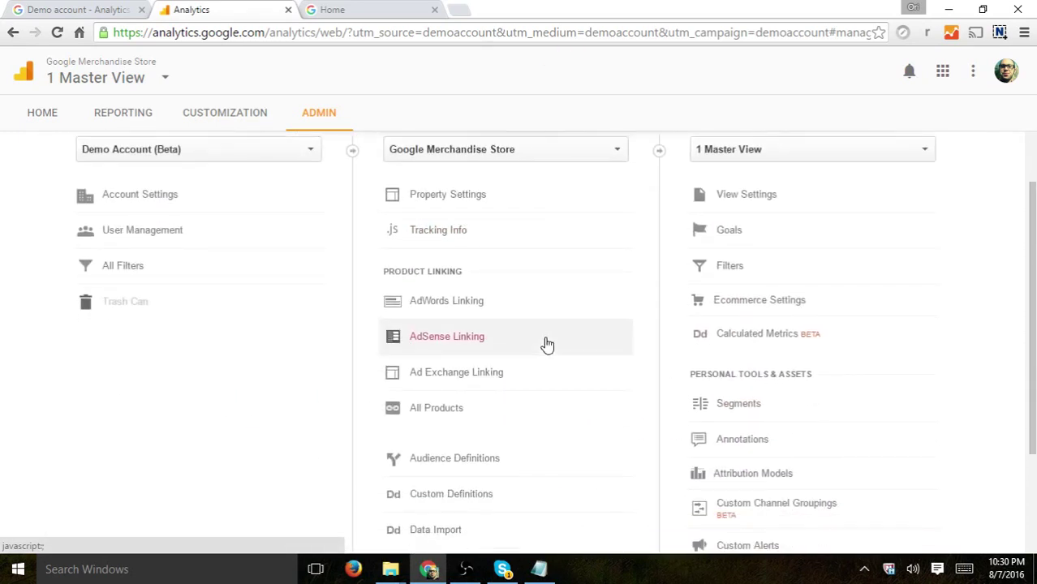
scroll(516, 453, "down", 1)
left_click(515, 426)
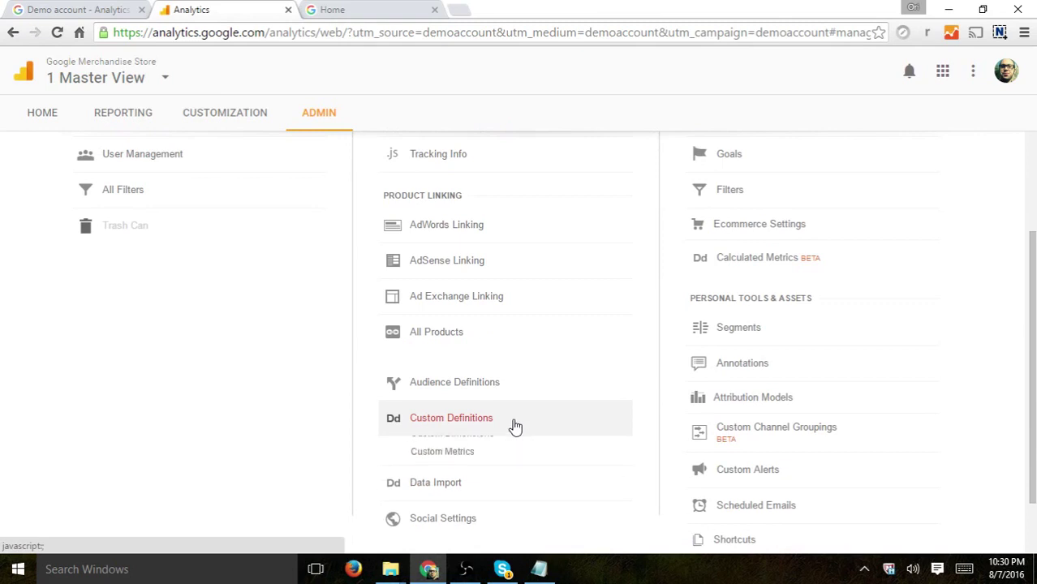
left_click(471, 446)
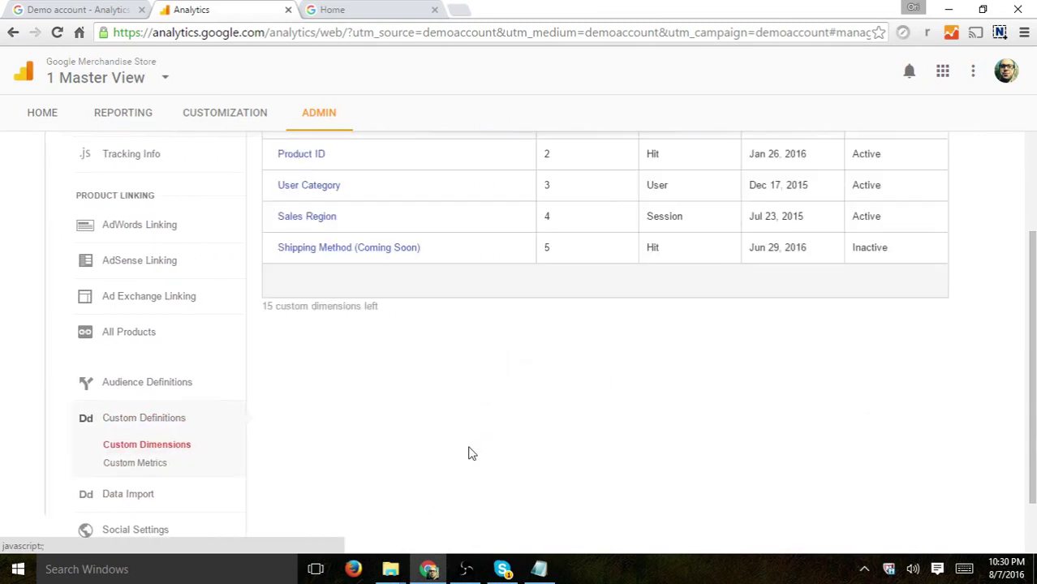
scroll(474, 452, "up", 2)
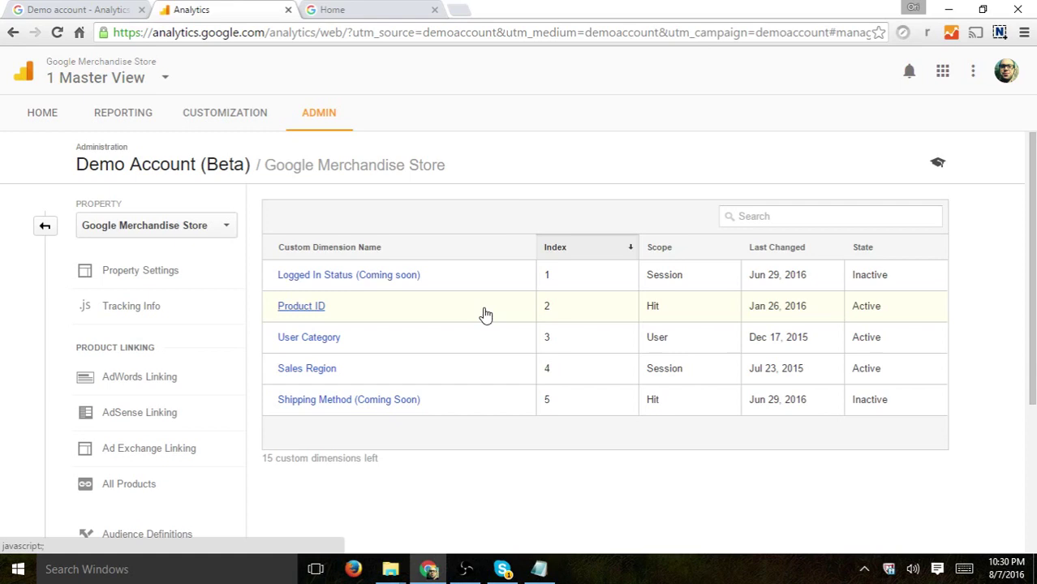
scroll(448, 263, "down", 1)
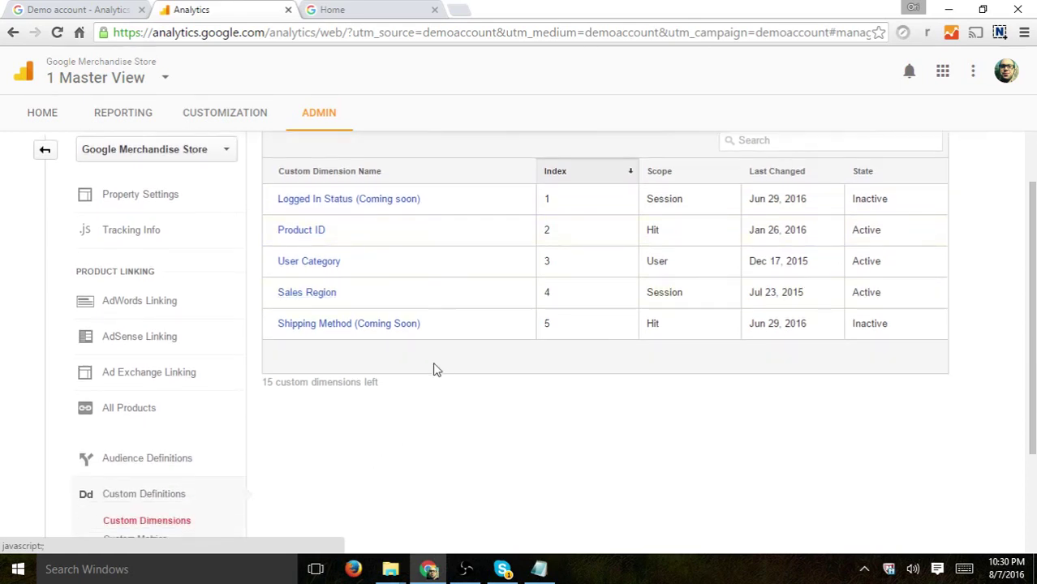
scroll(434, 370, "up", 1)
- Look over the remaining administration settings, return to the Audience Overview report and collapse the expanded report sections
left_click(44, 225)
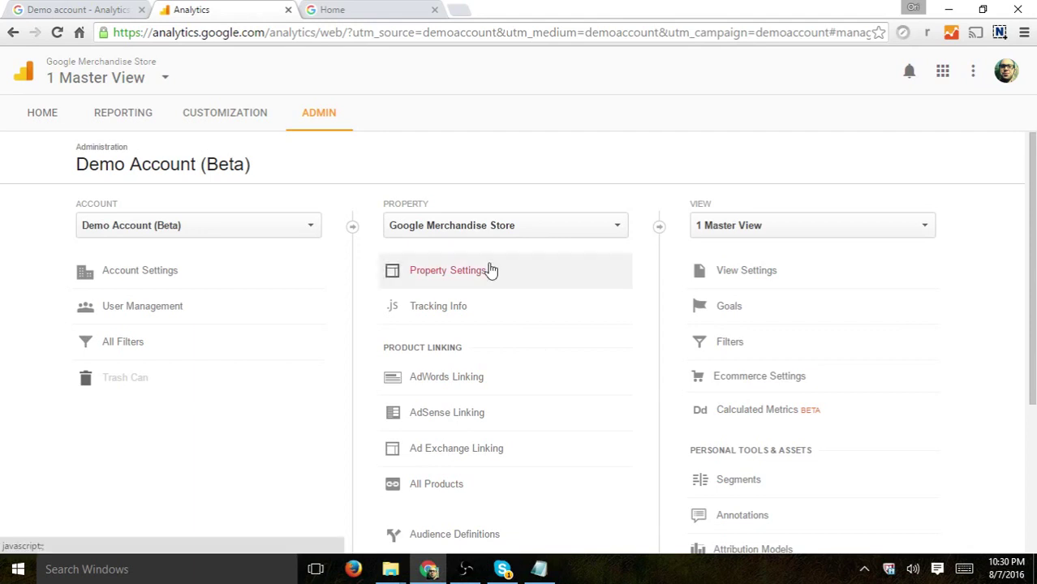
scroll(669, 322, "down", 2)
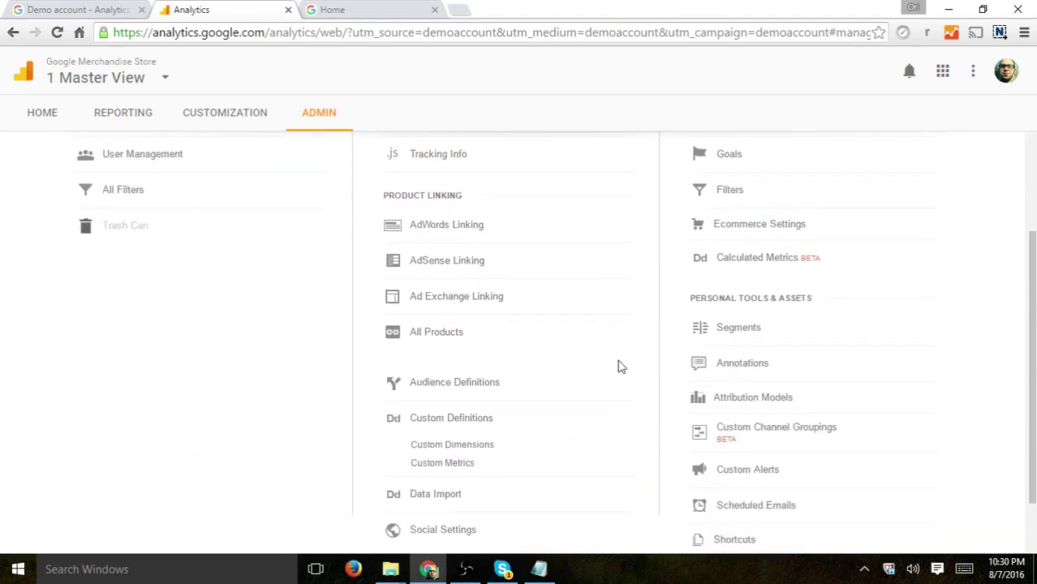
scroll(238, 246, "up", 2)
left_click(134, 118)
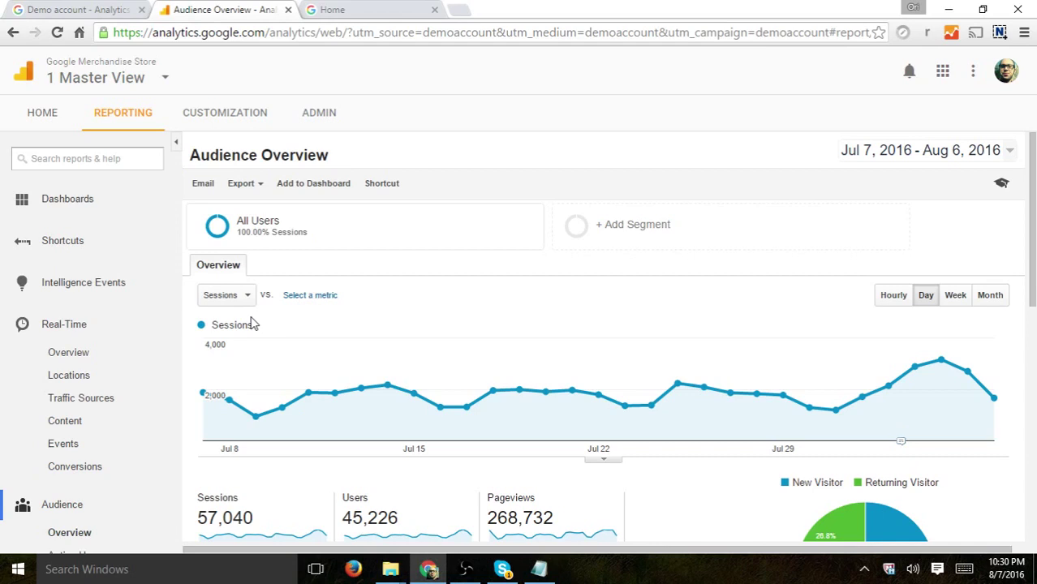
left_click(111, 326)
left_click(103, 290)
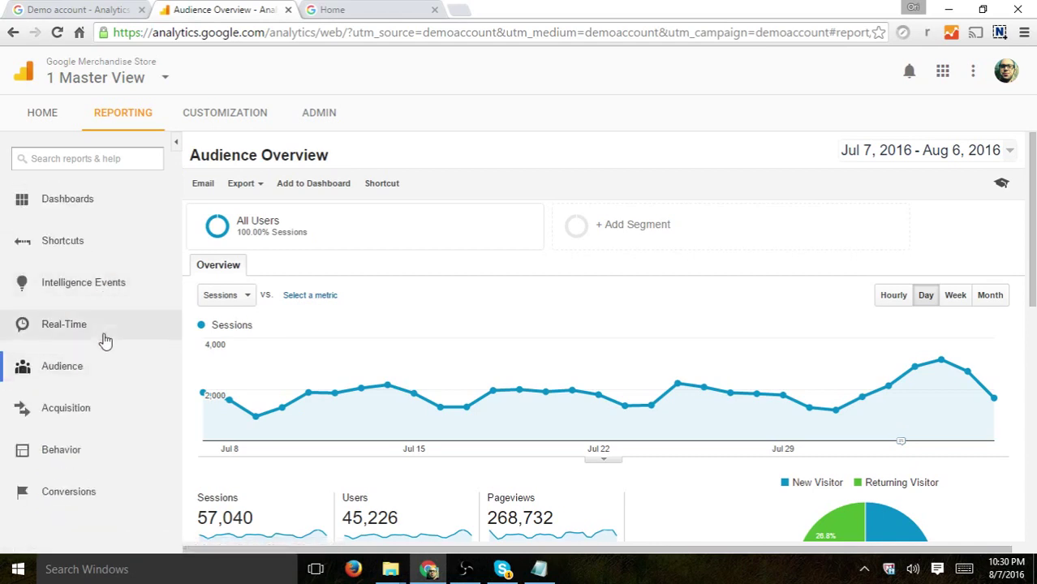
- Open the Source/Medium report under All Traffic and switch its conversions to Goal 1: Purchase Completed
left_click(108, 417)
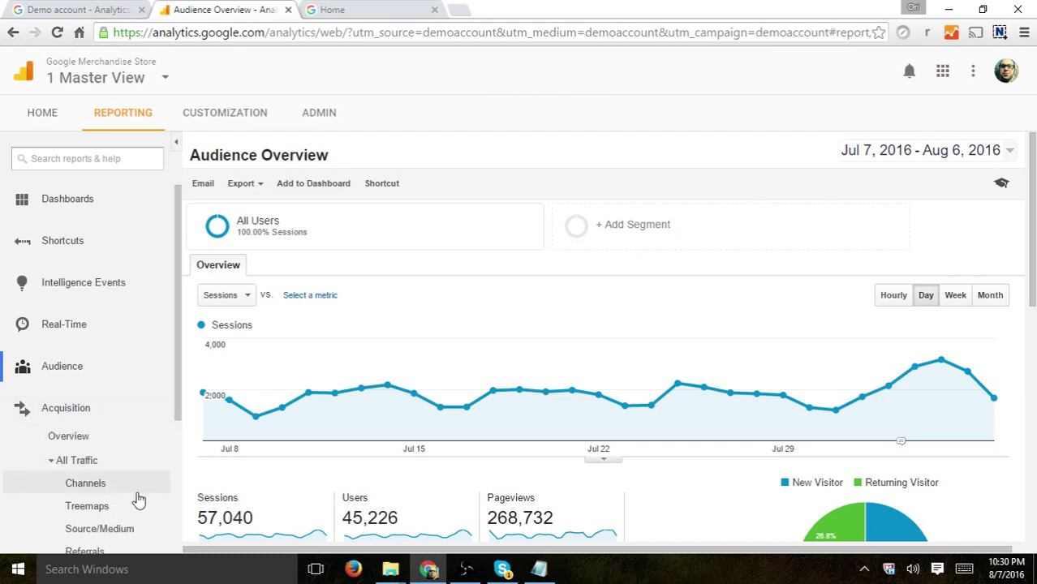
left_click(102, 528)
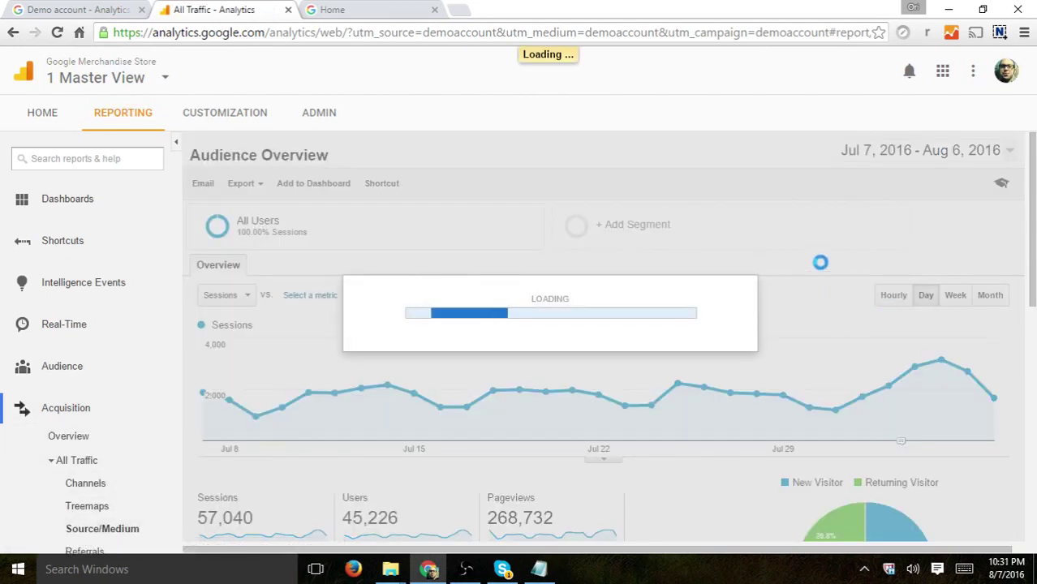
scroll(714, 239, "down", 5)
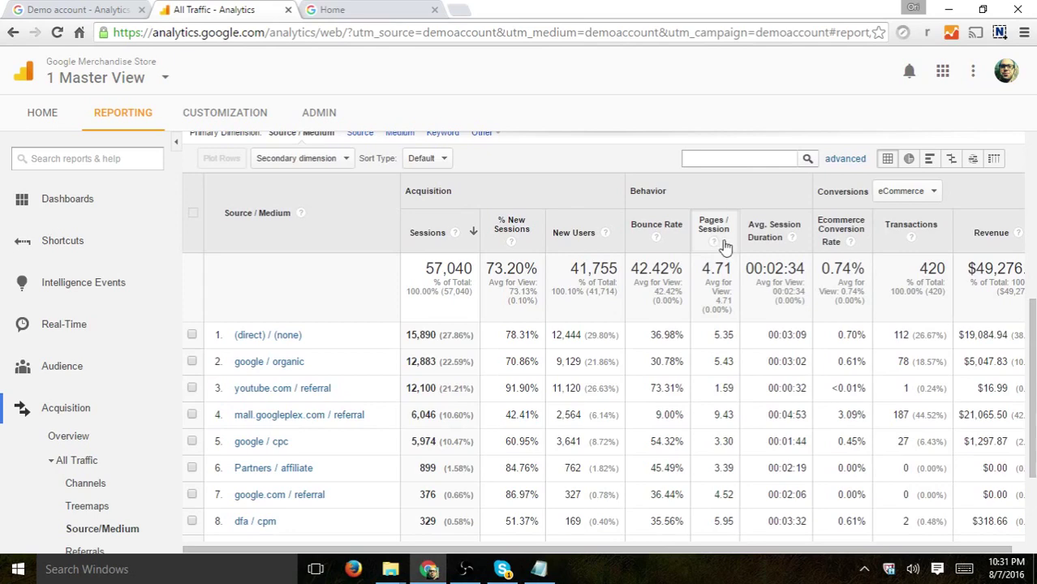
left_click(908, 193)
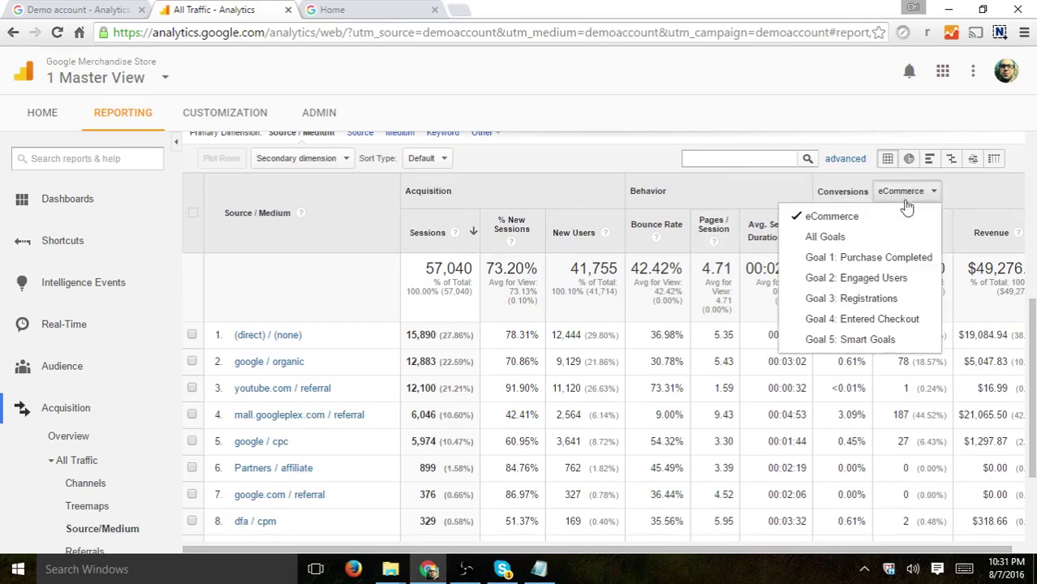
left_click(878, 258)
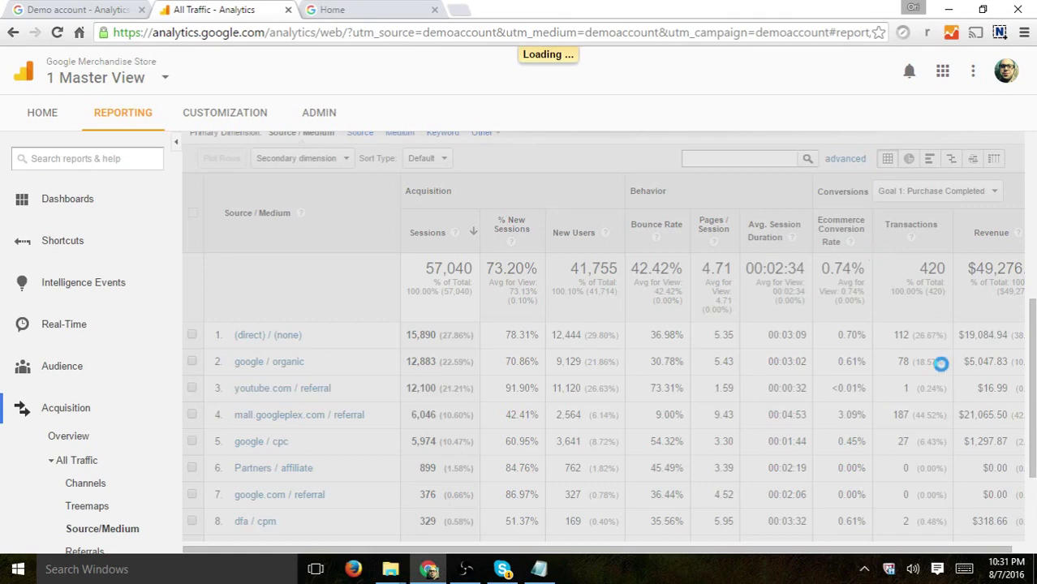
scroll(294, 391, "down", 4)
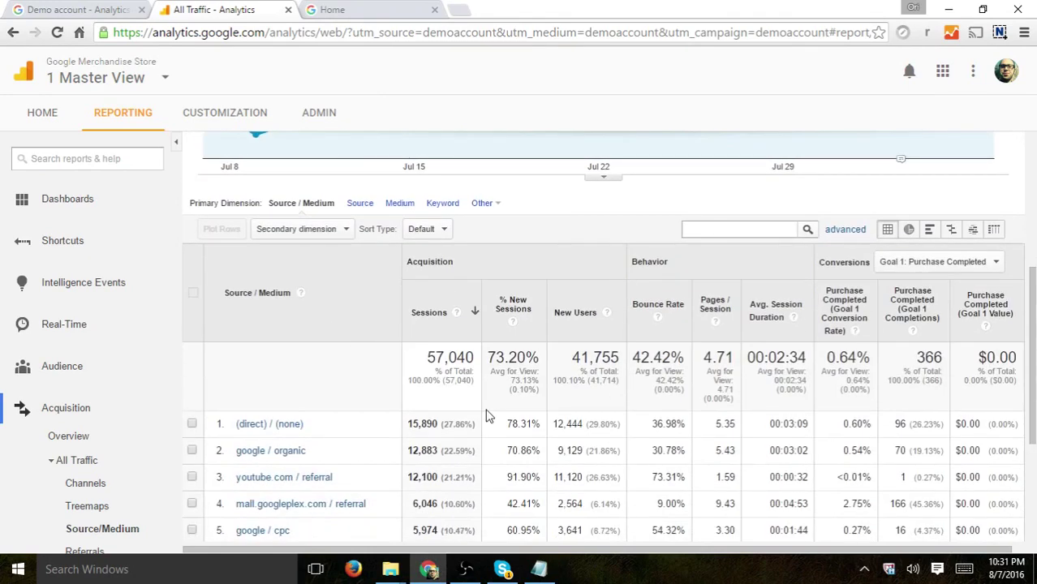
- Open the Search Console Queries report and examine the clicks, impressions, CTR and average position of the search queries
left_click(130, 416)
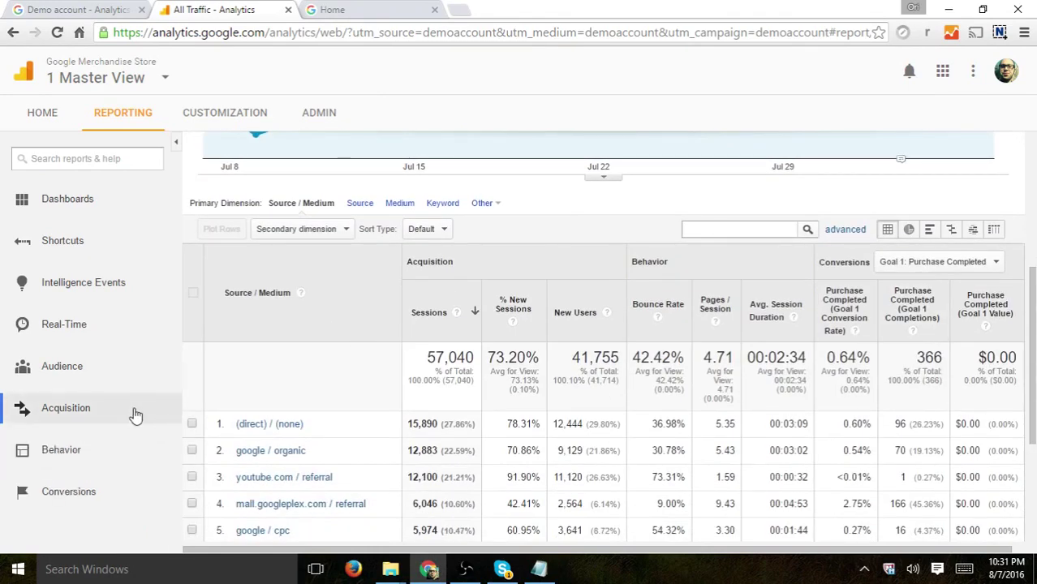
left_click(132, 416)
scroll(132, 415, "down", 3)
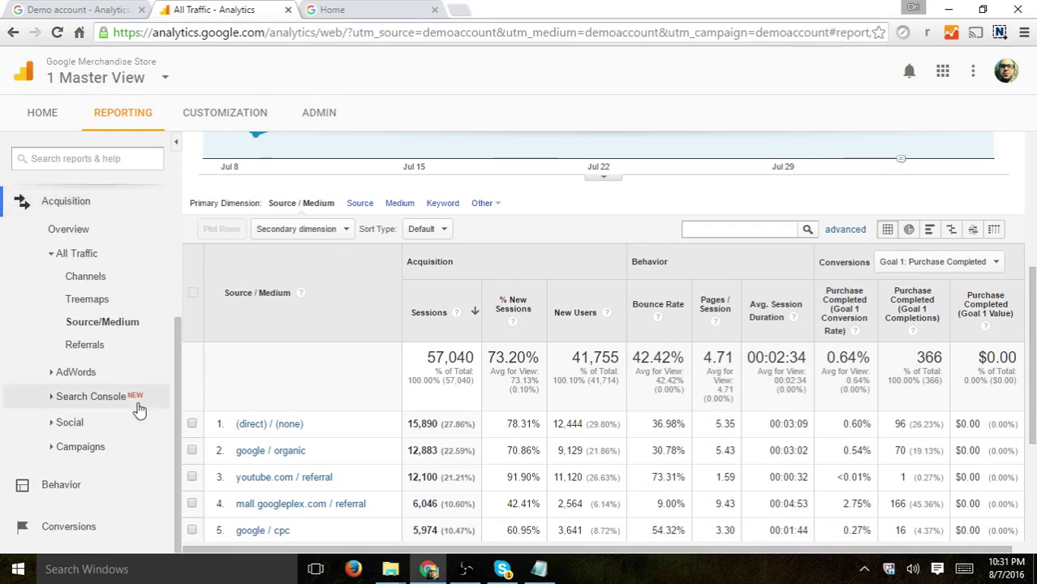
left_click(138, 401)
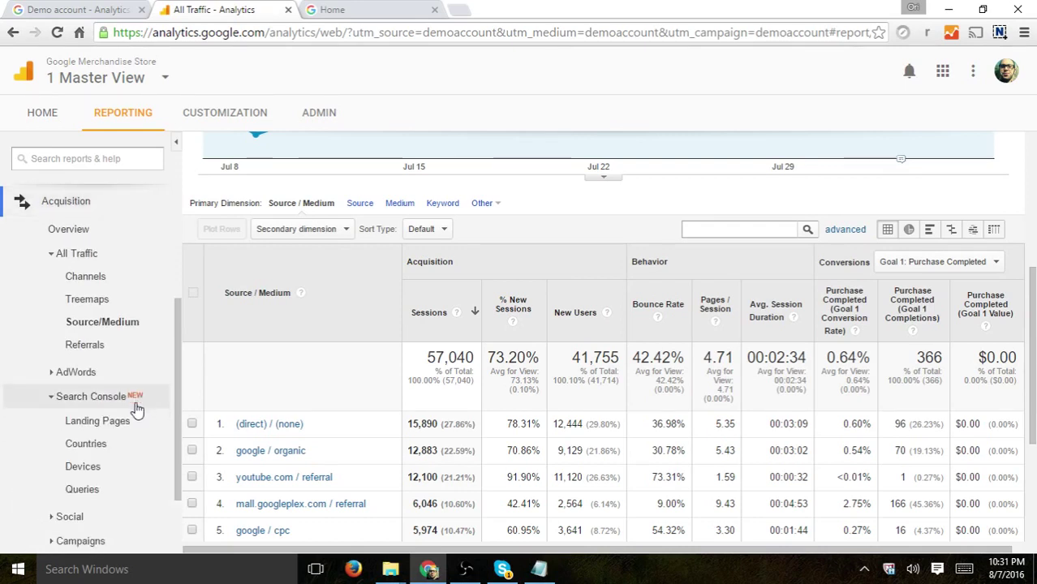
left_click(84, 489)
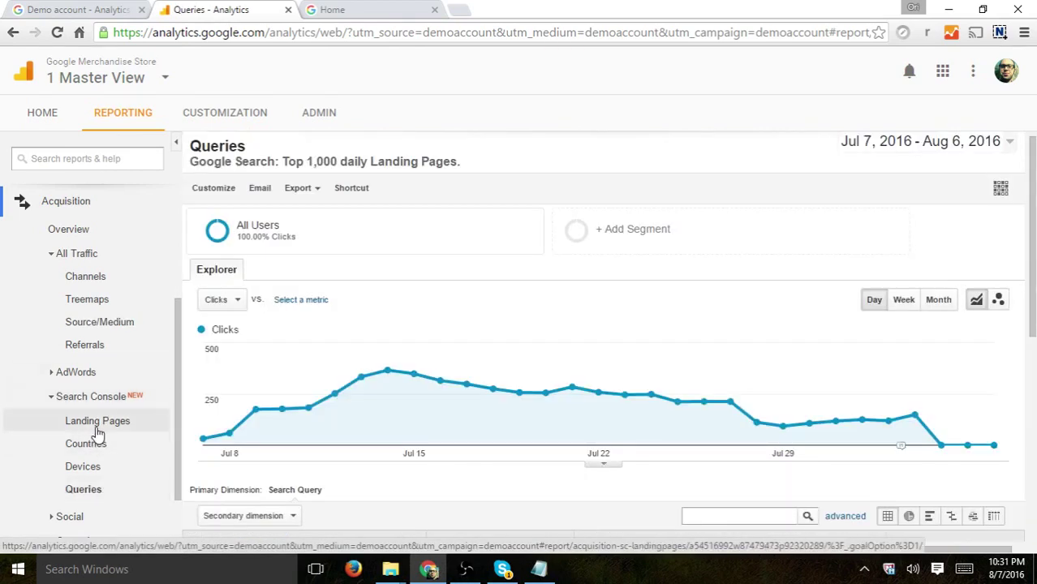
scroll(655, 326, "down", 4)
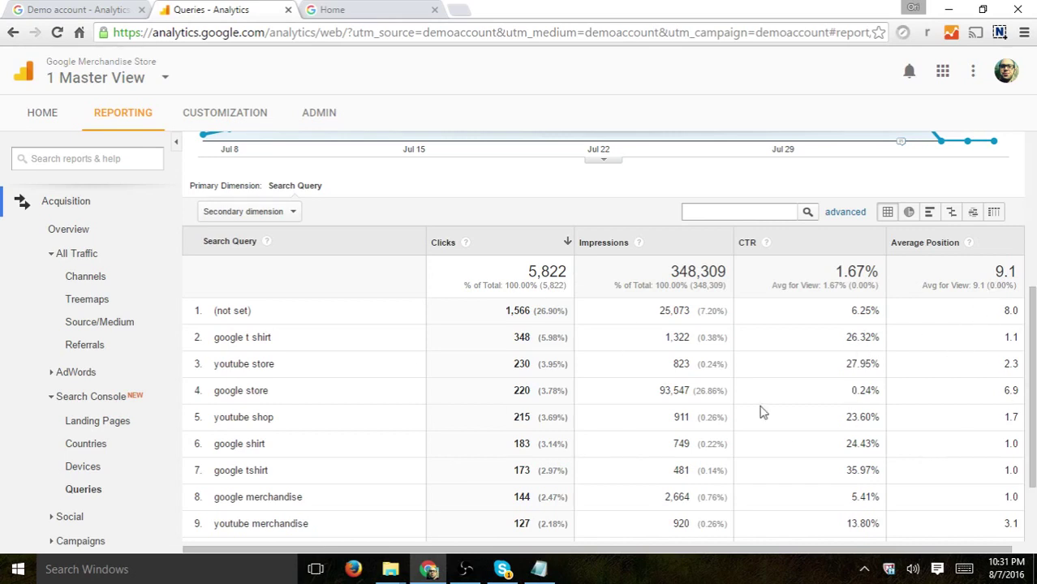
- Open the AdWords Accounts report and examine clicks, cost and goal conversions for each linked account
left_click(96, 396)
left_click(81, 372)
left_click(86, 395)
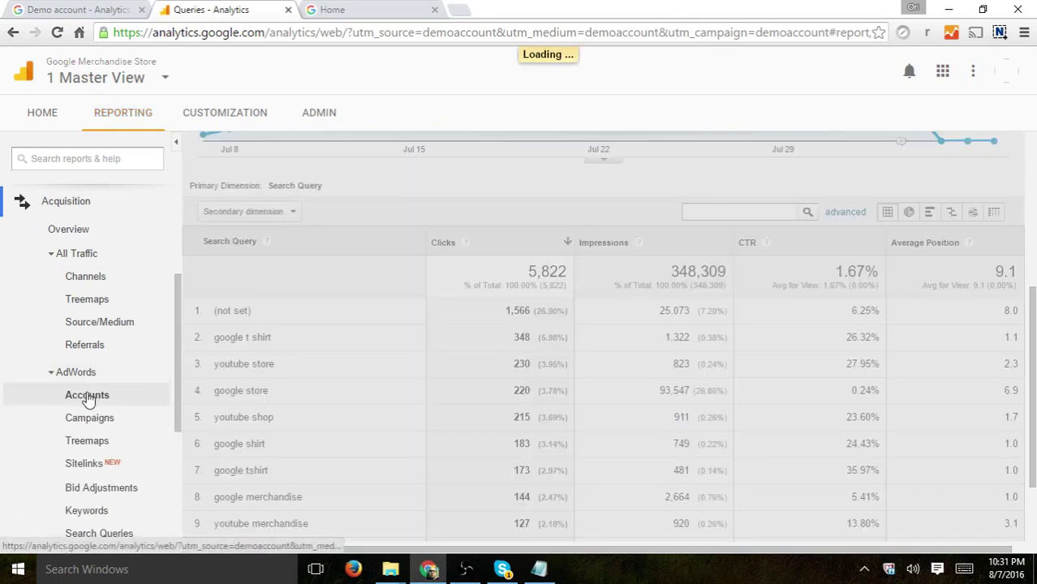
scroll(639, 313, "down", 3)
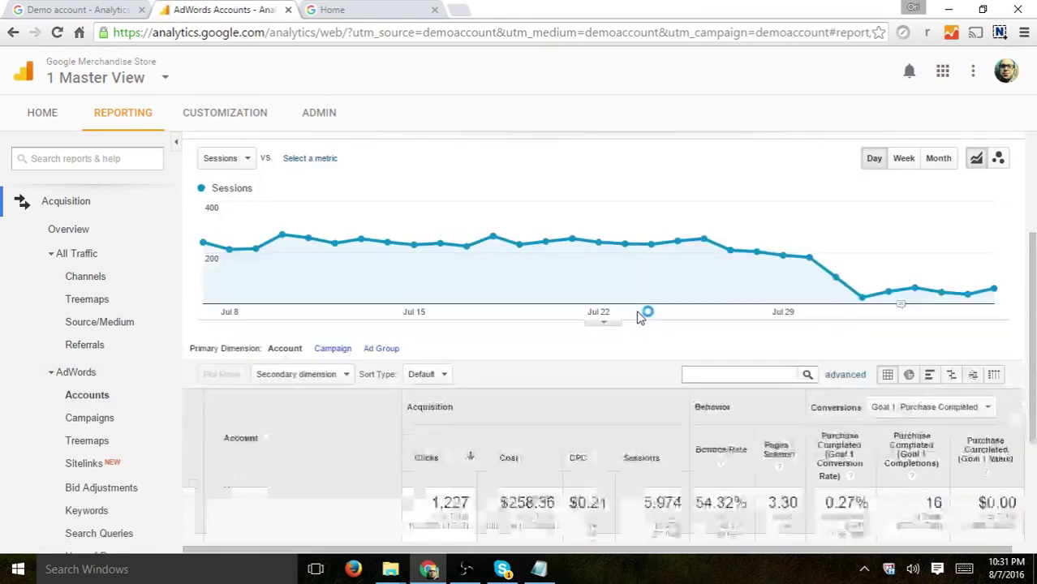
scroll(641, 313, "down", 2)
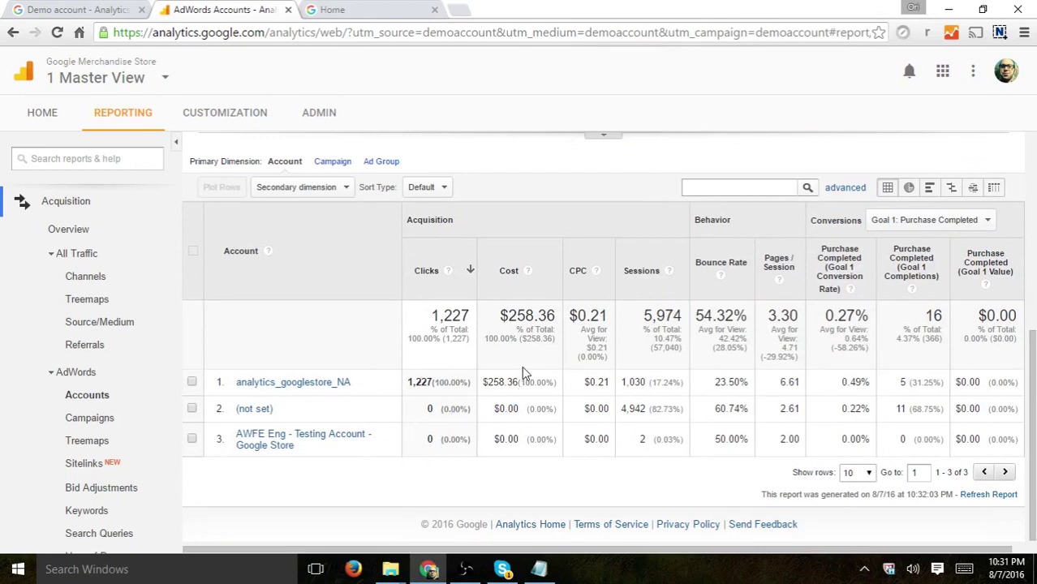
- Examine the AdWords Campaigns report and open the details of the AW - Electronics campaign
left_click(116, 418)
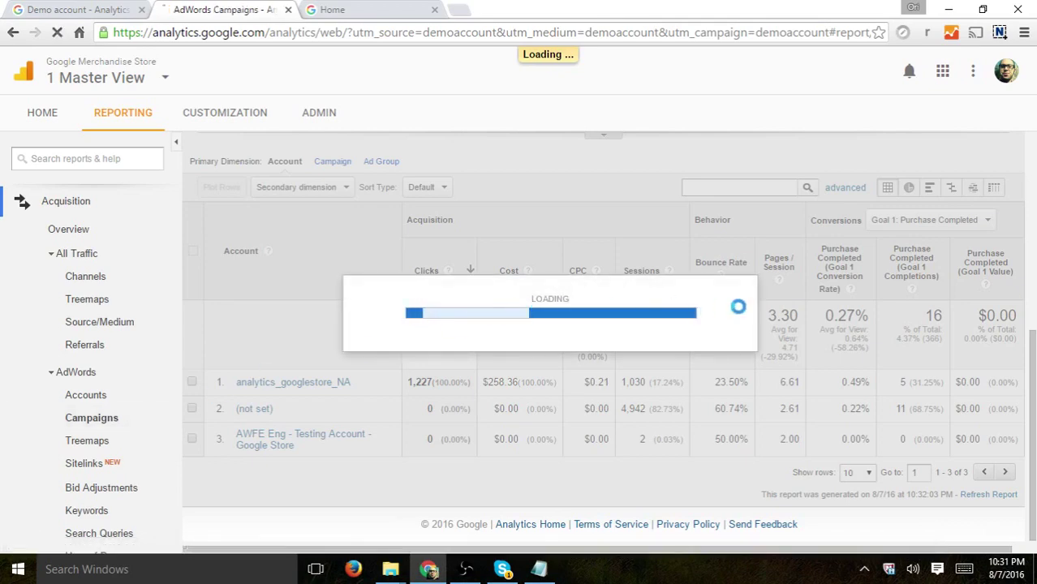
scroll(784, 309, "down", 5)
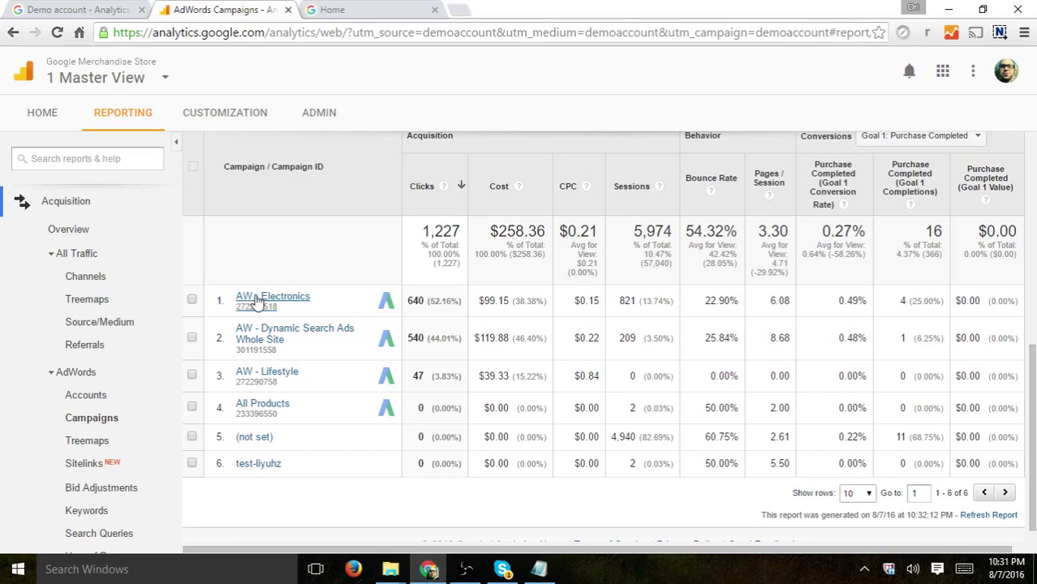
left_click(270, 298)
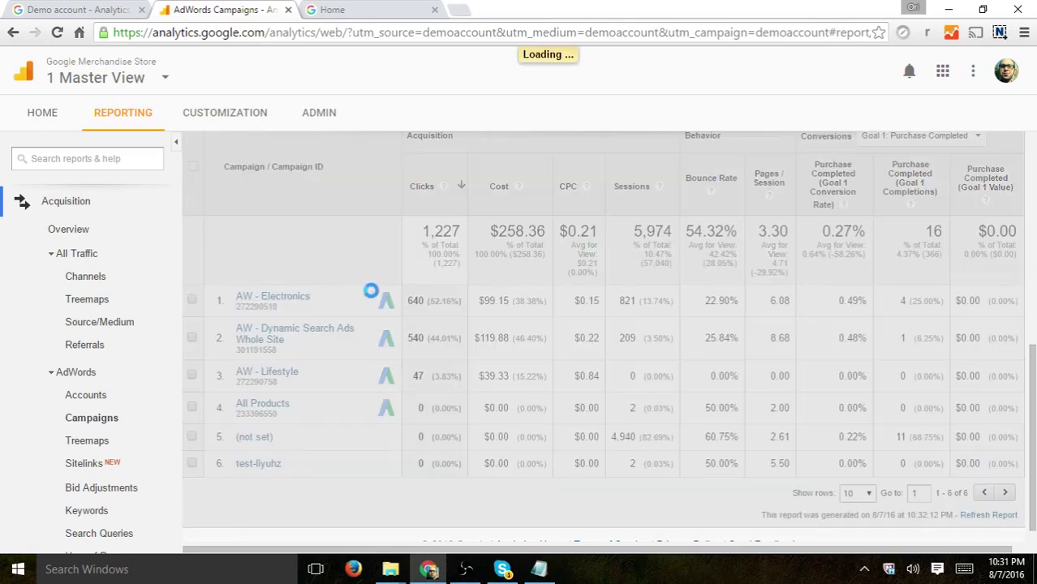
scroll(171, 396, "down", 2)
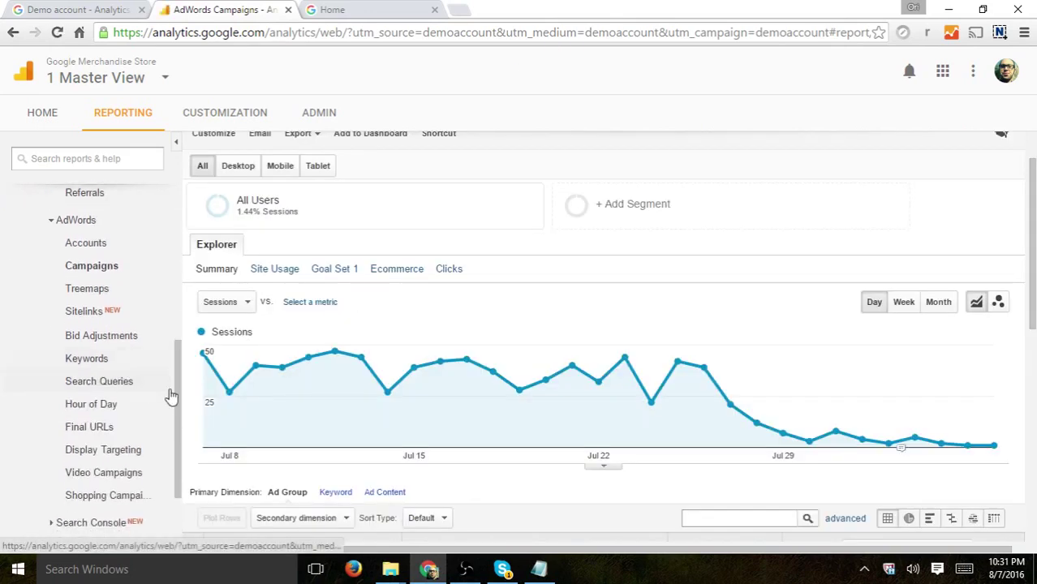
- Collapse the Acquisition reports and examine the Site Search Overview report in the Behavior section
left_click(96, 226)
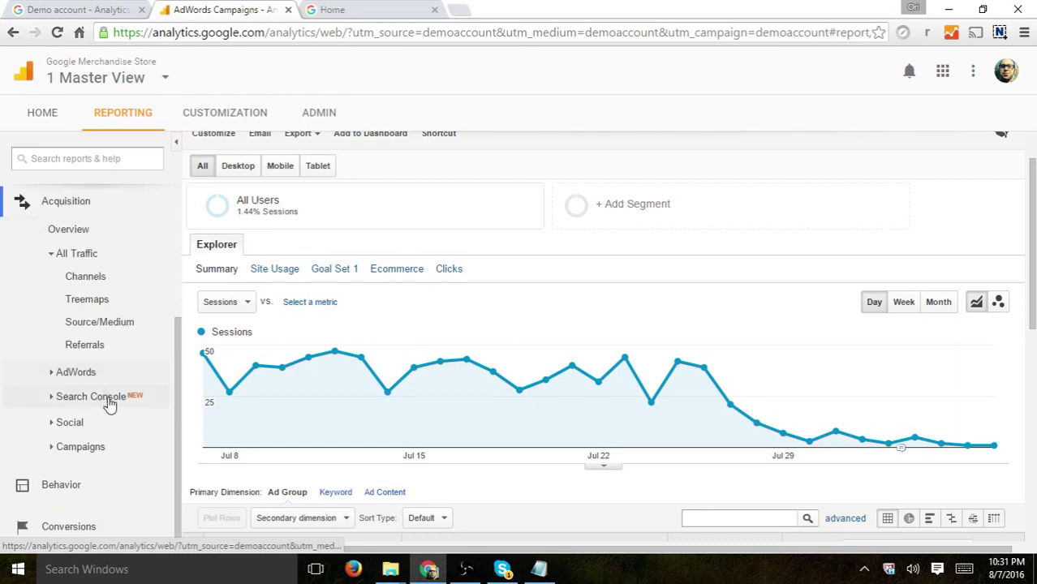
left_click(96, 203)
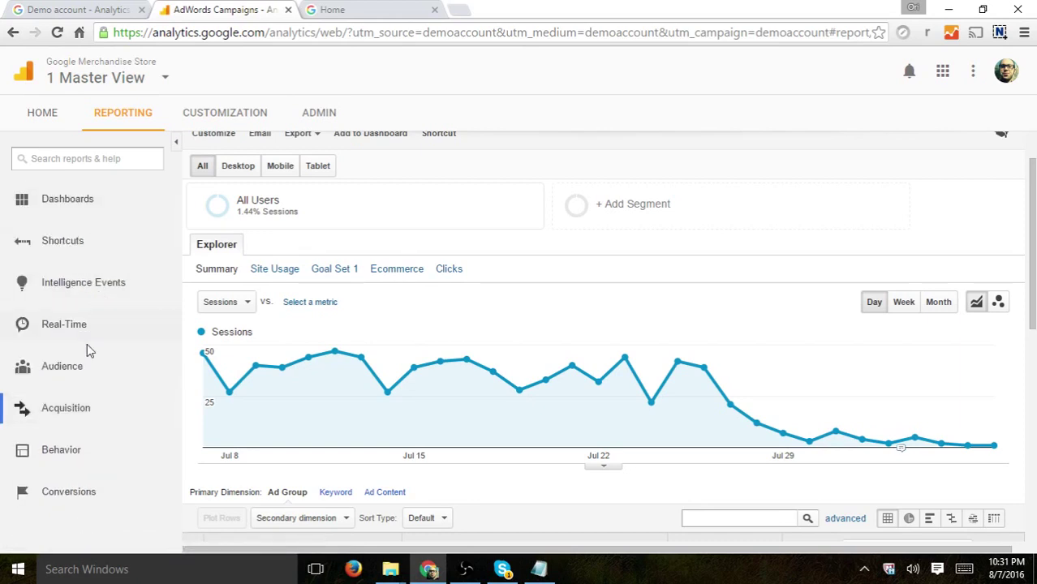
left_click(90, 467)
scroll(134, 447, "down", 2)
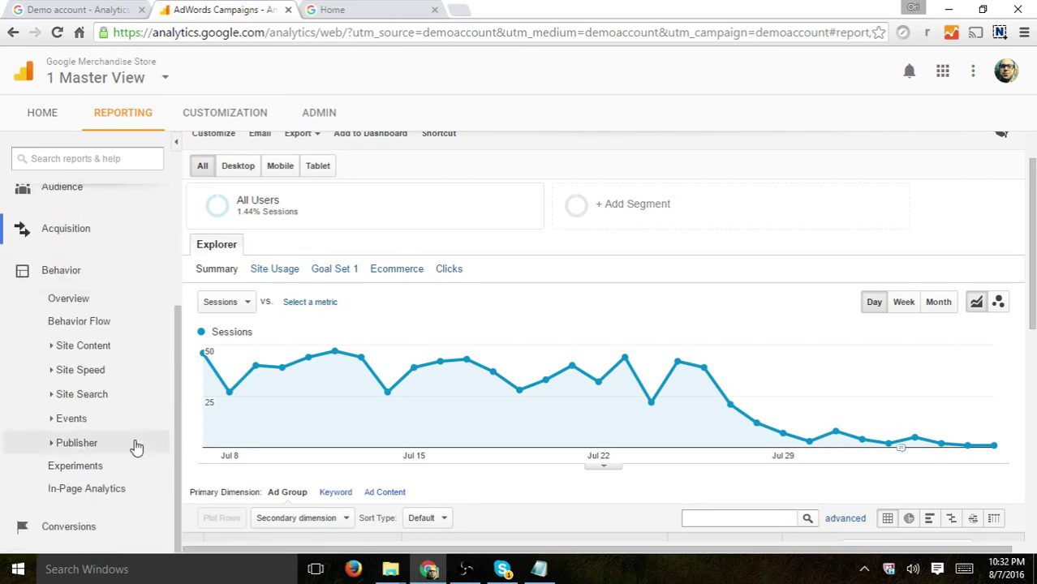
left_click(121, 399)
left_click(118, 415)
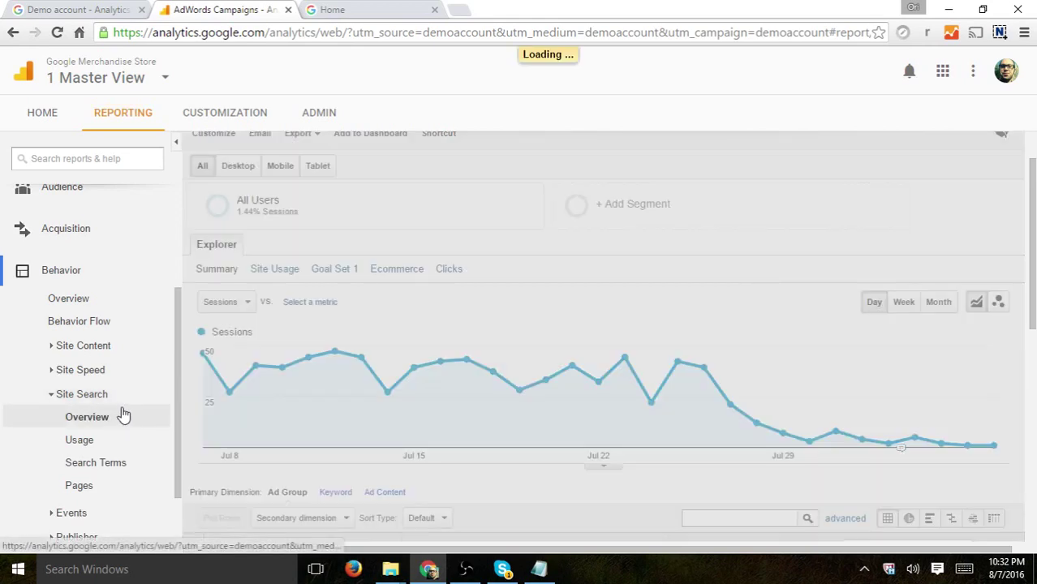
scroll(718, 262, "down", 3)
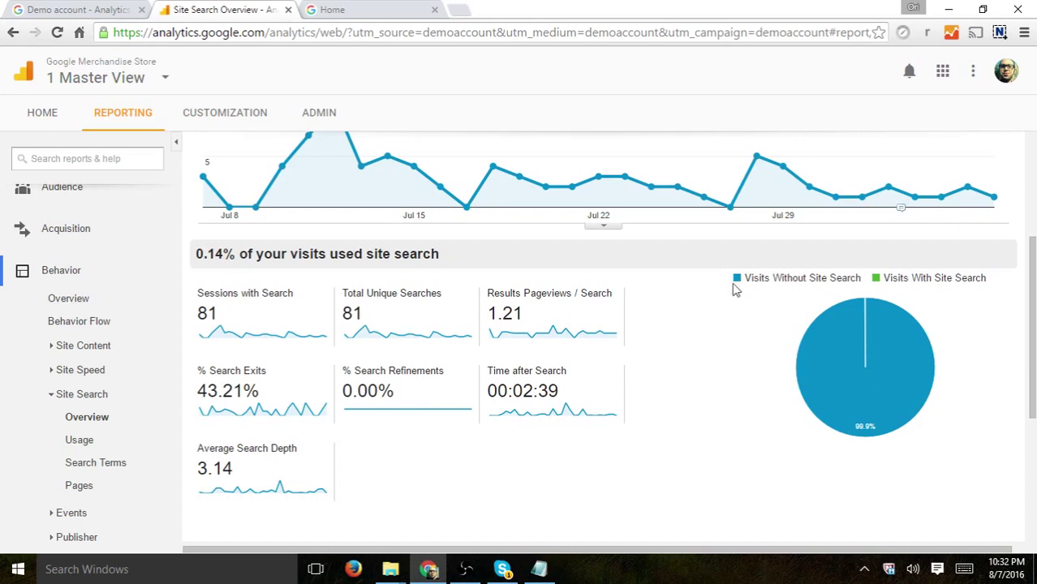
- Switch to the Google Merchandise Store website and search the store for "tshirt"
key("ctrl+Tab")
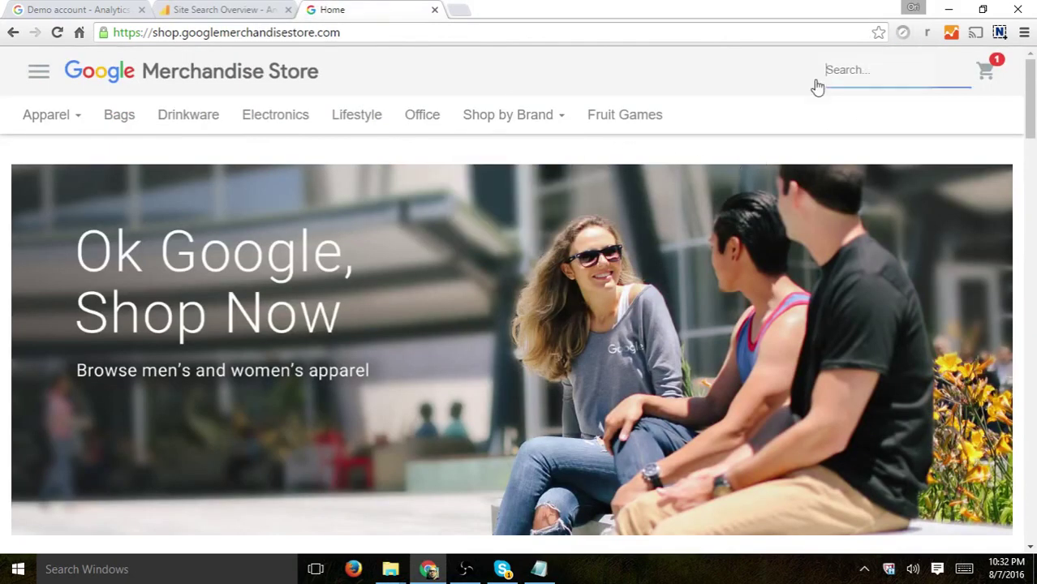
left_click(856, 67)
type("tshirt")
key("Return")
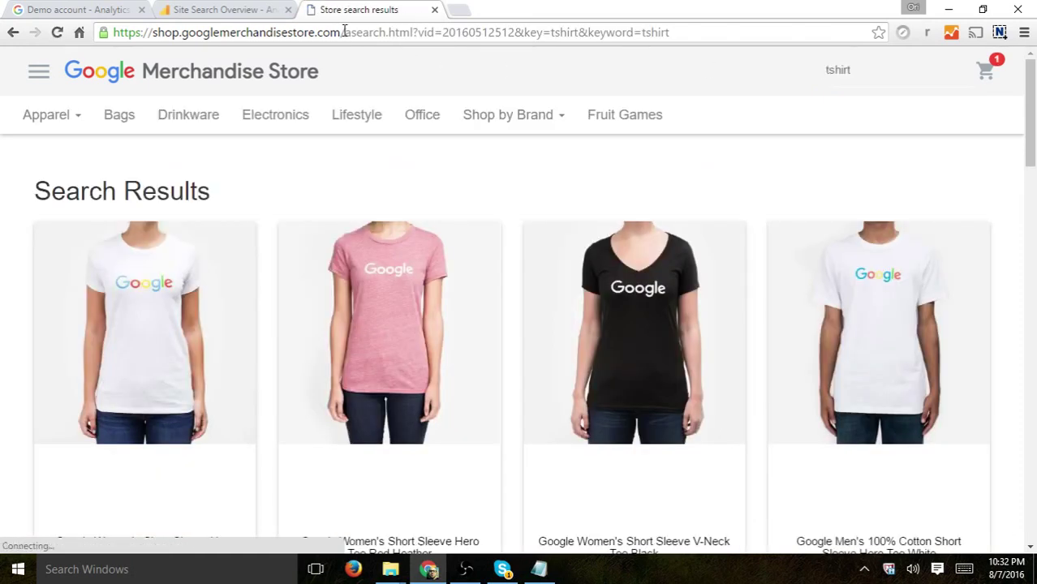
- Examine the search results page's URL, highlighting the key=tshirt and keyword=tshirt query parameters
left_click_drag(345, 32, 406, 32)
left_click_drag(527, 32, 575, 32)
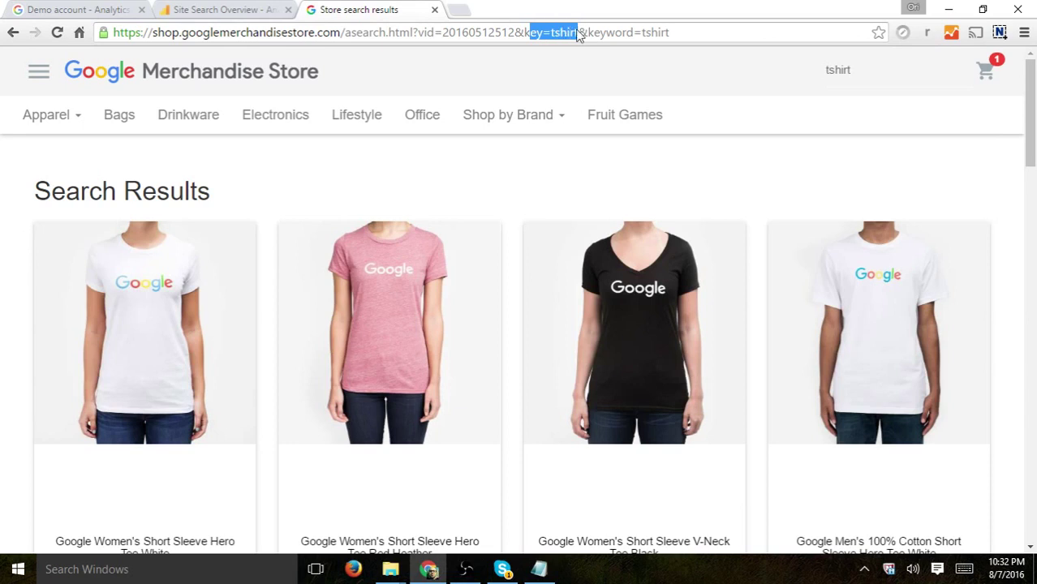
left_click_drag(588, 33, 680, 36)
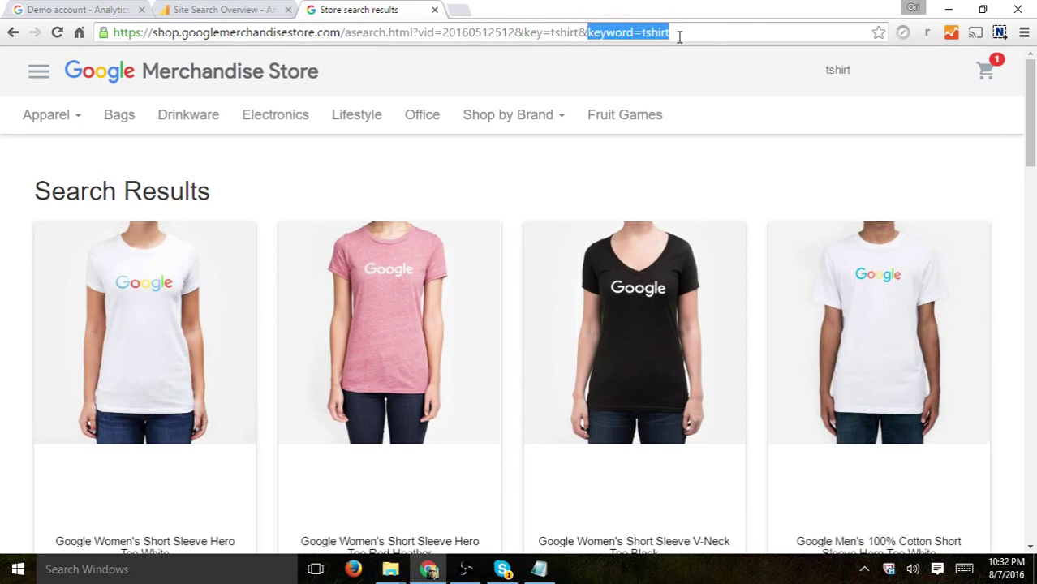
left_click(231, 10)
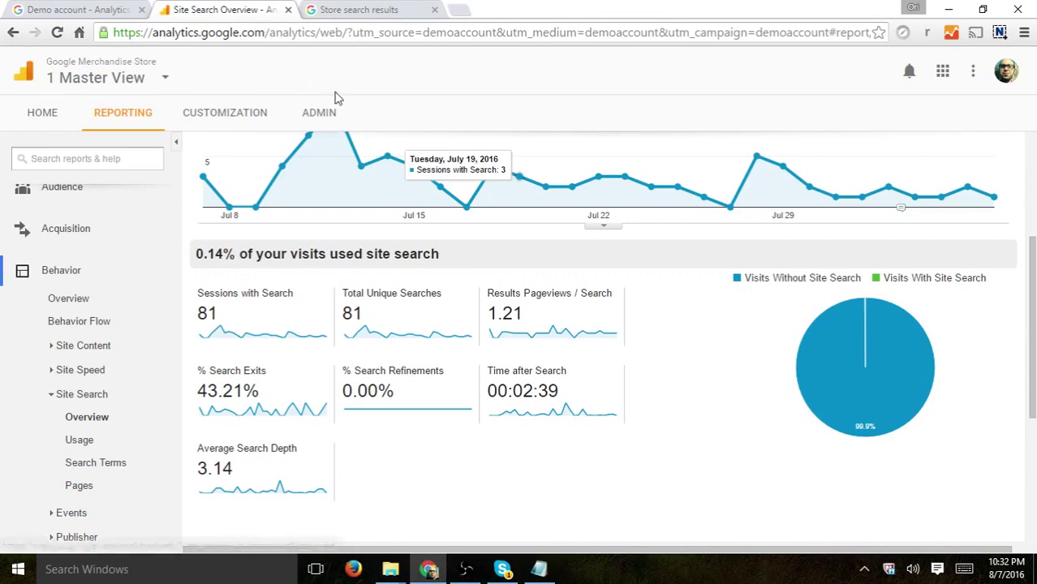
left_click(375, 9)
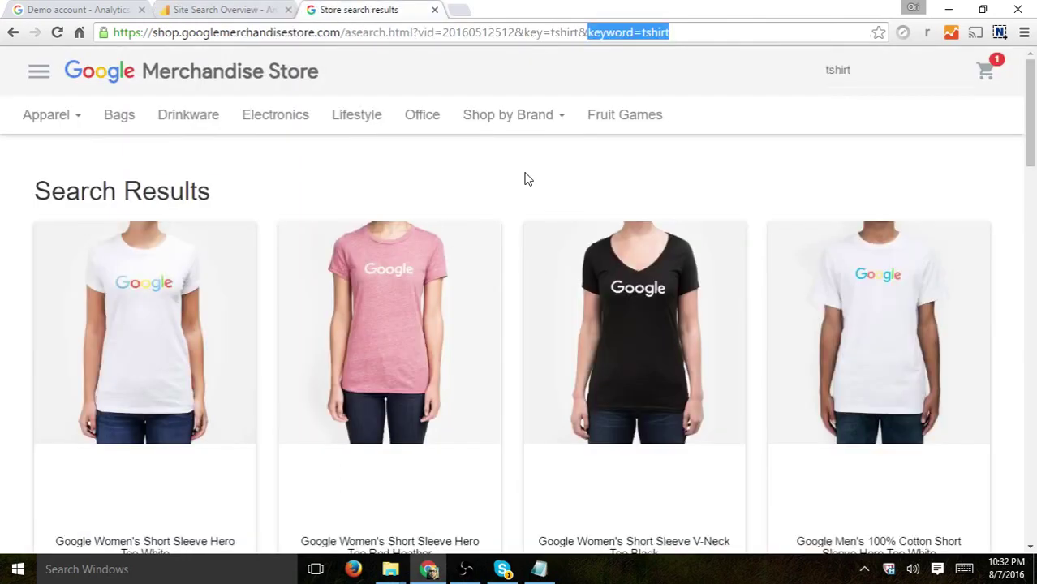
- Return to Analytics, review the site search terms, and compare visits with and without site search in the Usage report
left_click(207, 9)
scroll(266, 348, "down", 2)
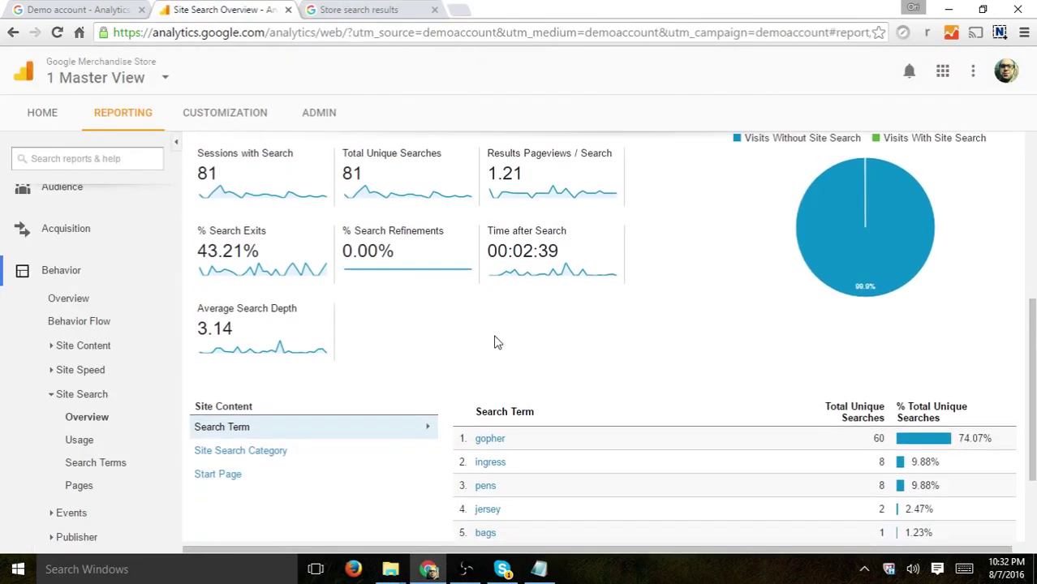
left_click(112, 439)
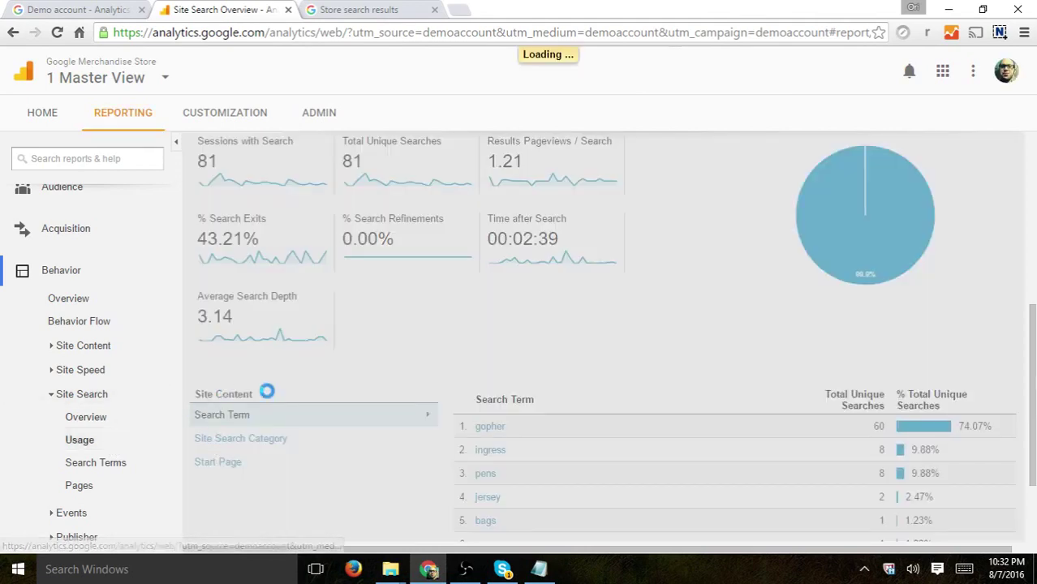
scroll(744, 294, "down", 3)
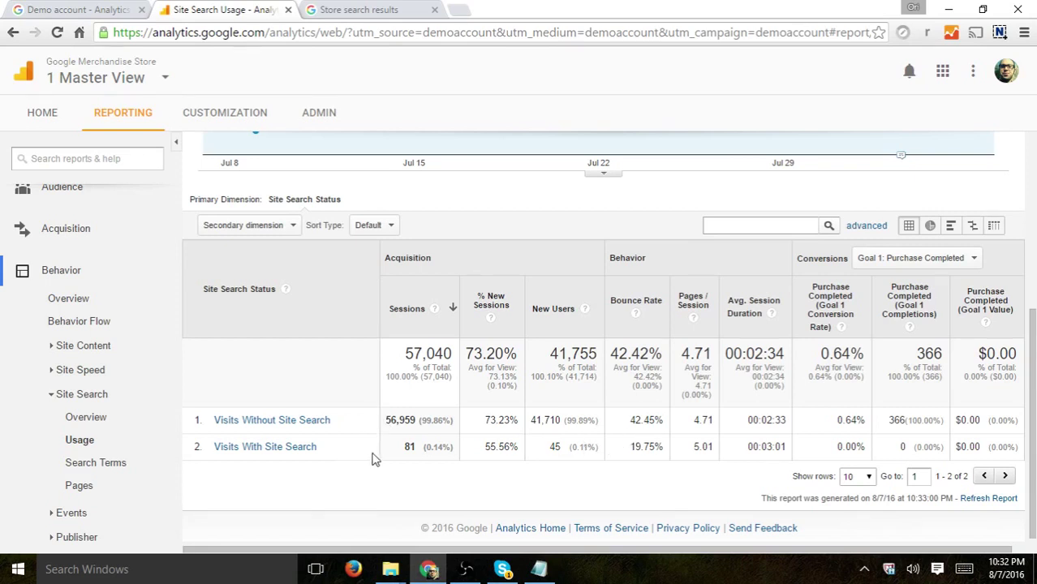
left_click_drag(318, 451, 213, 451)
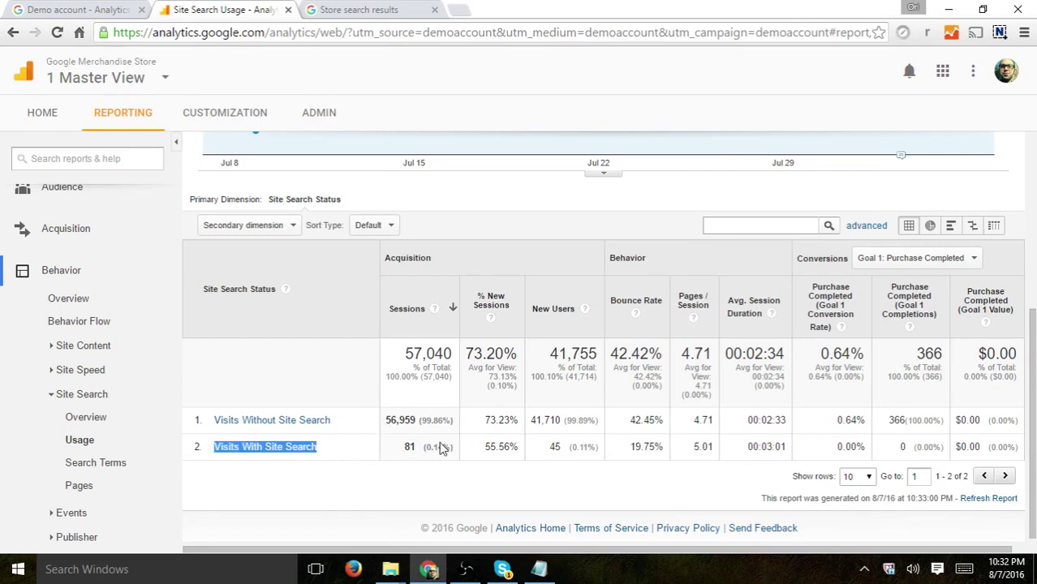
left_click(91, 280)
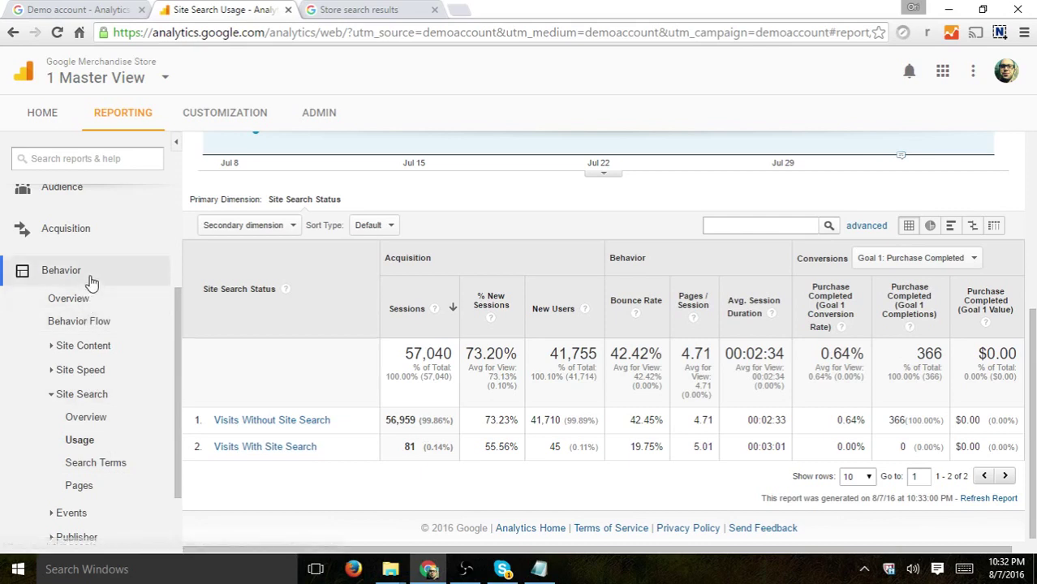
left_click(100, 456)
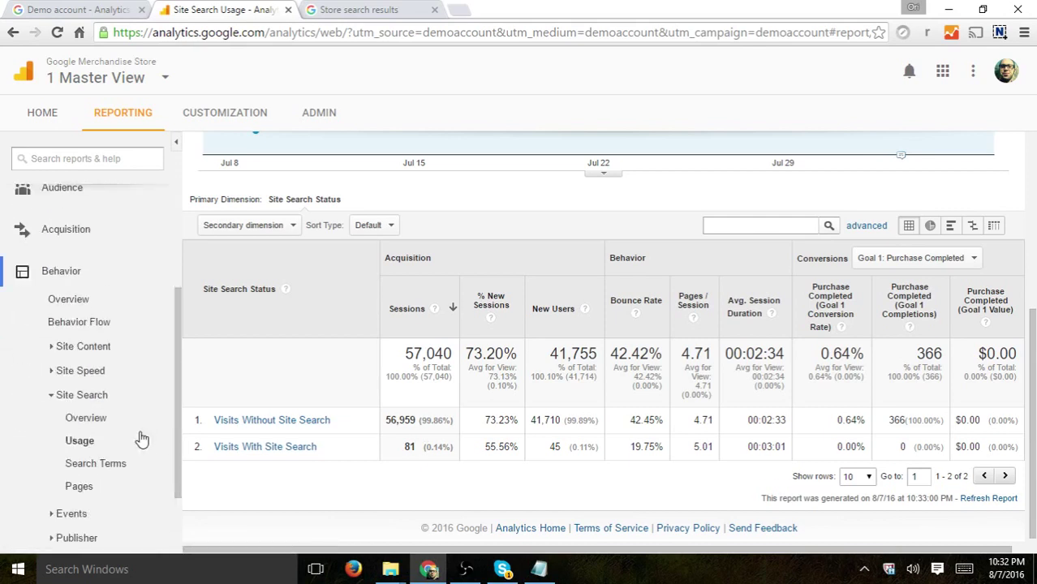
- Open the All Pages report under Site Content and group its pages by the Clothing by Gender content group
scroll(142, 439, "down", 2)
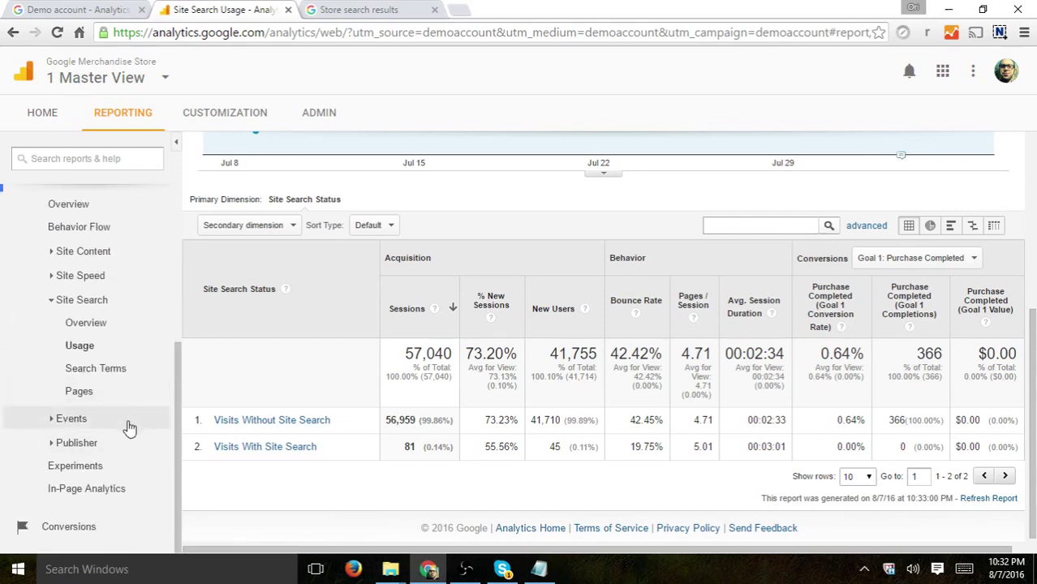
left_click(93, 253)
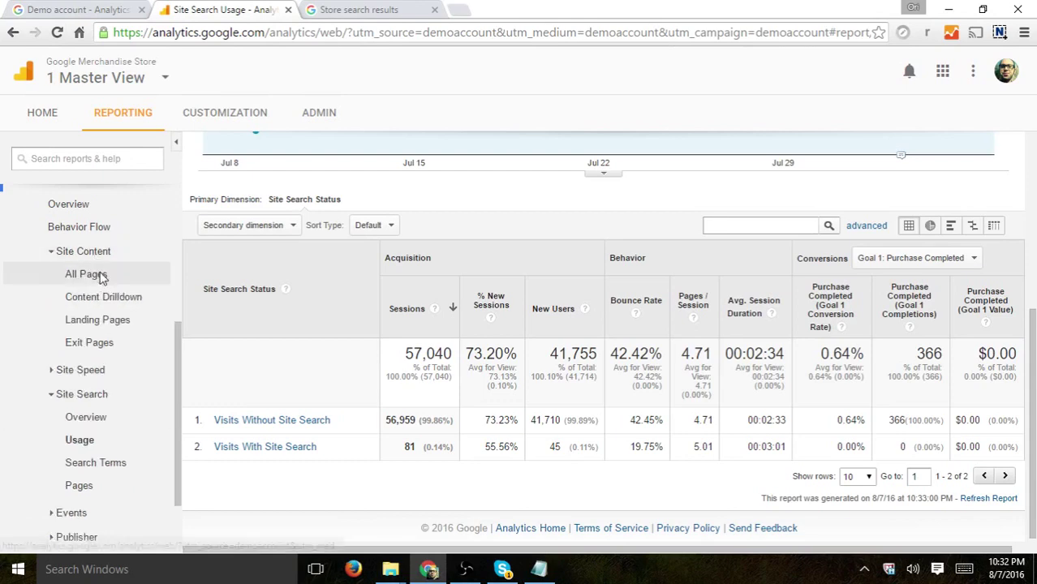
left_click(99, 276)
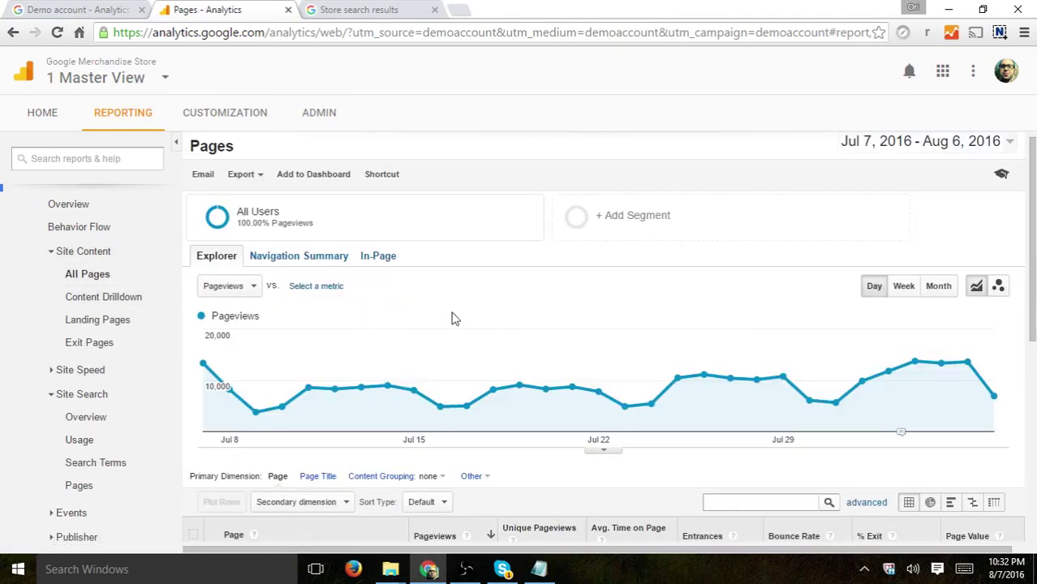
scroll(603, 310, "down", 2)
left_click(429, 249)
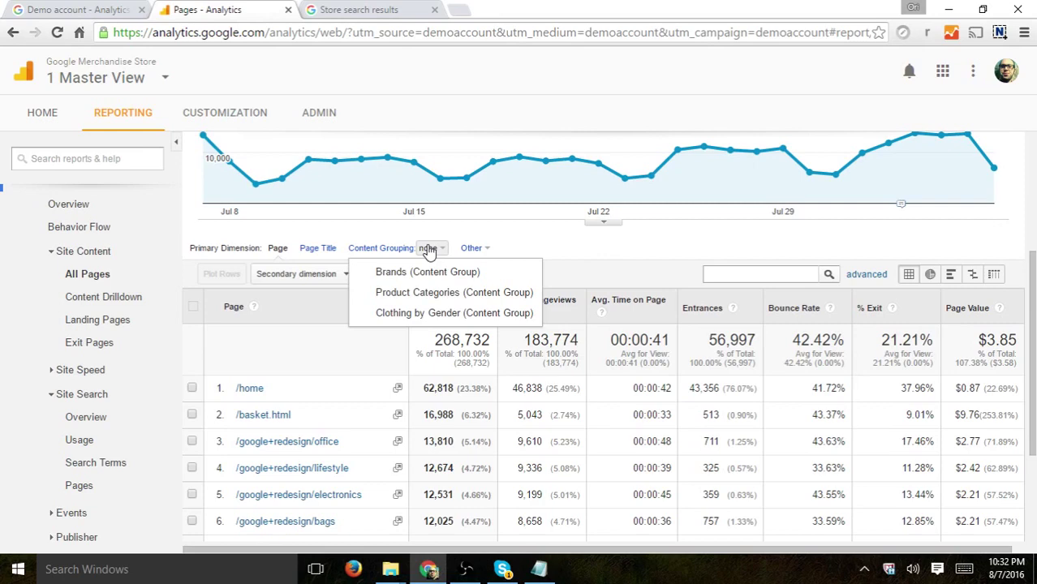
left_click(432, 319)
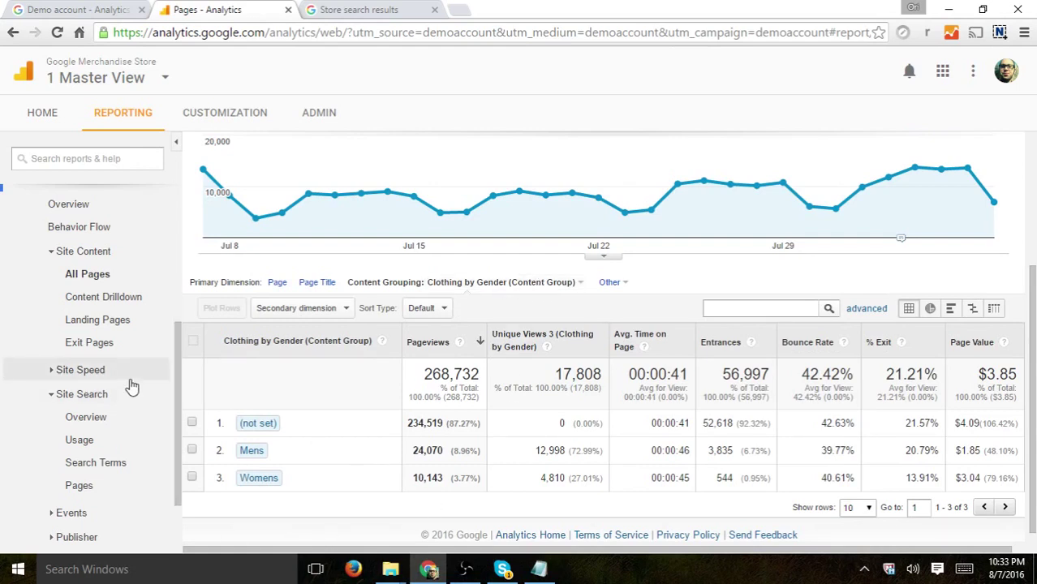
- Look through the remaining Behavior reports down to the Conversions section
scroll(136, 422, "down", 2)
scroll(119, 525, "down", 2)
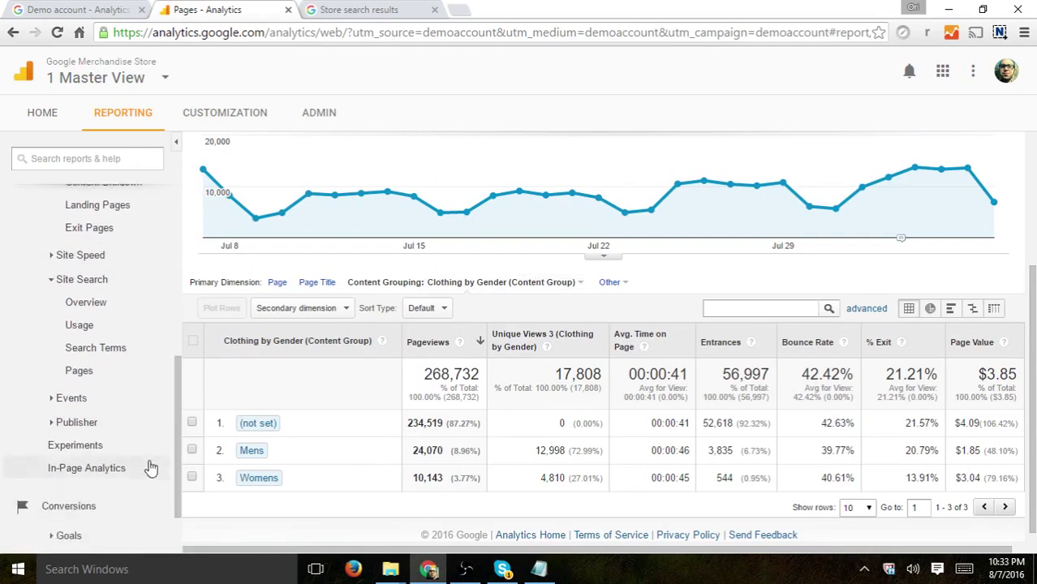